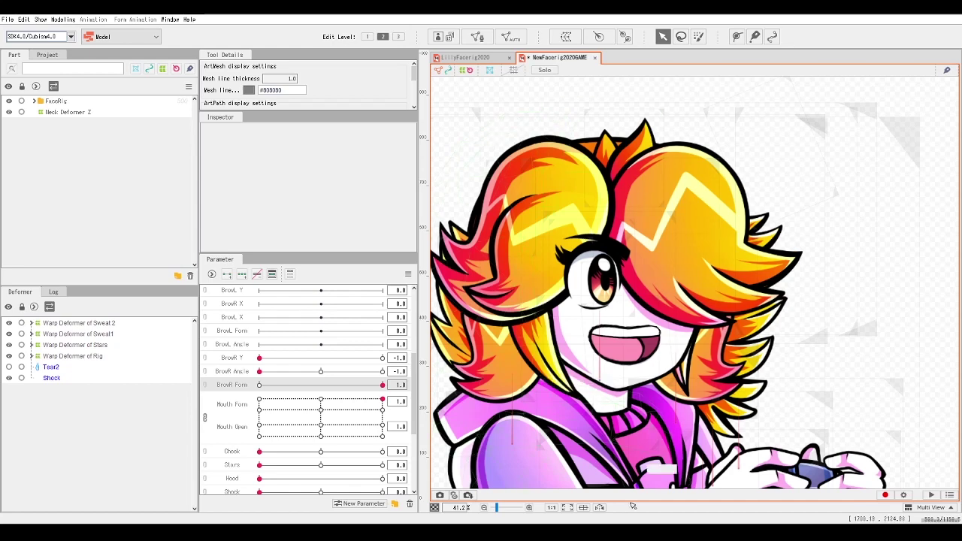
Preview the right eyebrow's raised position by setting BrowR Y to 1.0
left_click_drag(600, 416, 699, 401)
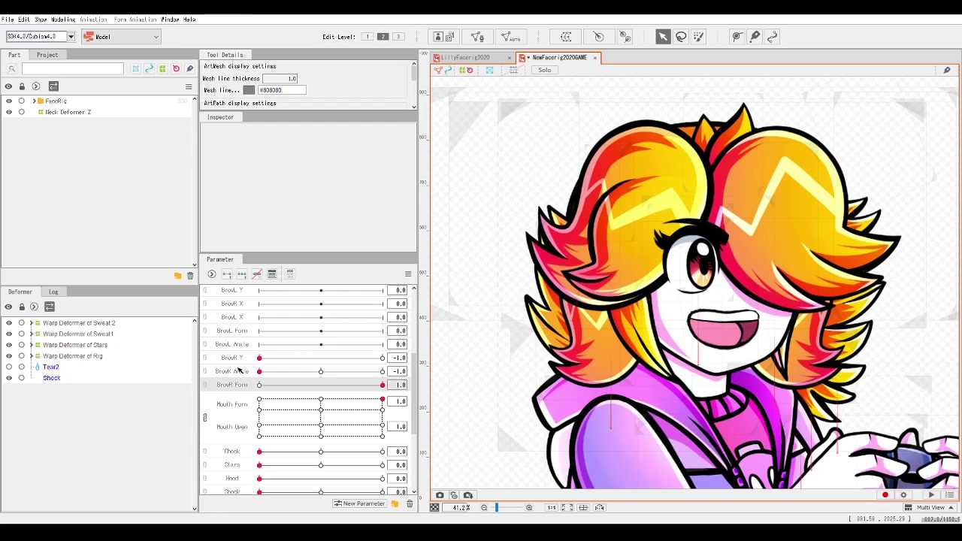
left_click(243, 359)
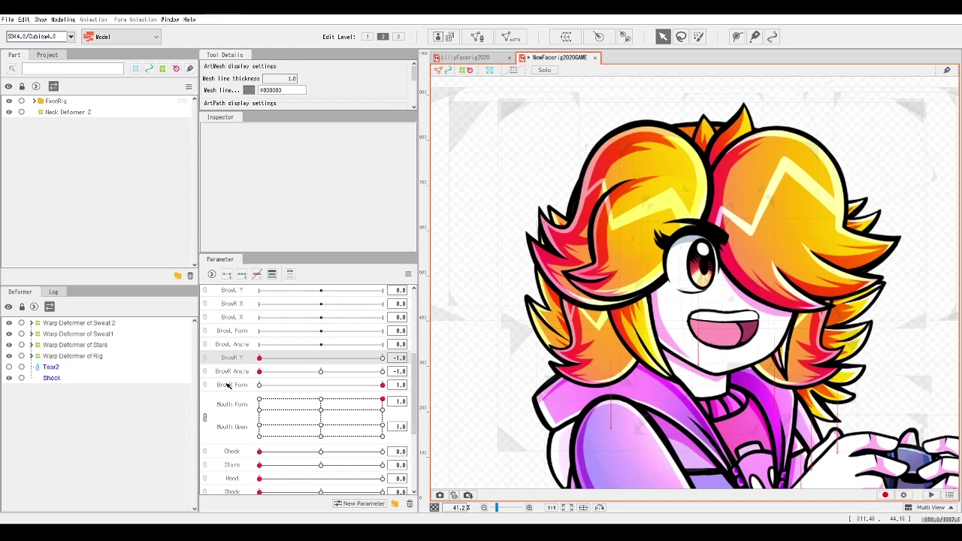
left_click_drag(260, 358, 413, 368)
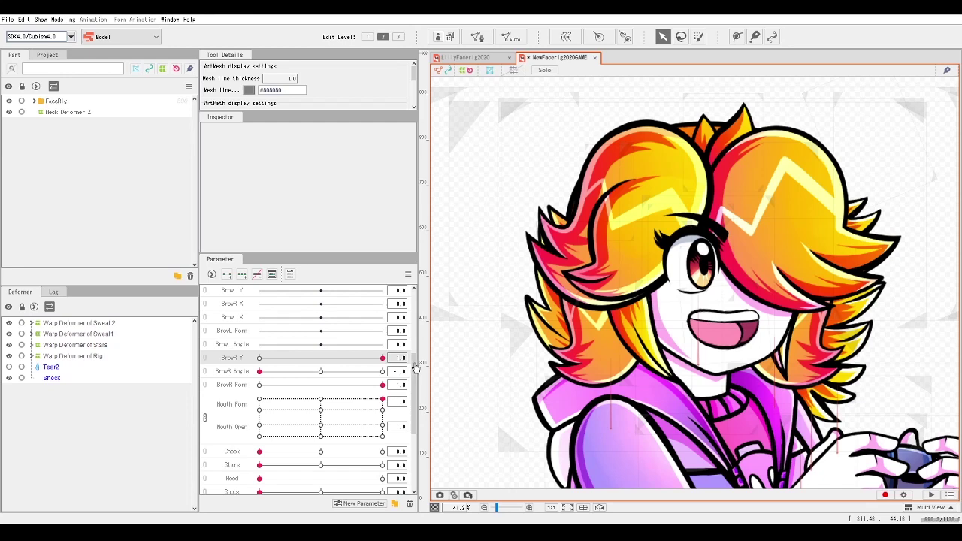
Preview the right eyebrow's rotation by moving BrowR Angle through 0.0, -1.0 and 1.0, ending at -1.0
mouse_move(259, 371)
left_mouse_down()
mouse_move(397, 372)
mouse_move(314, 372)
mouse_move(368, 384)
mouse_move(333, 389)
mouse_move(247, 385)
left_mouse_up()
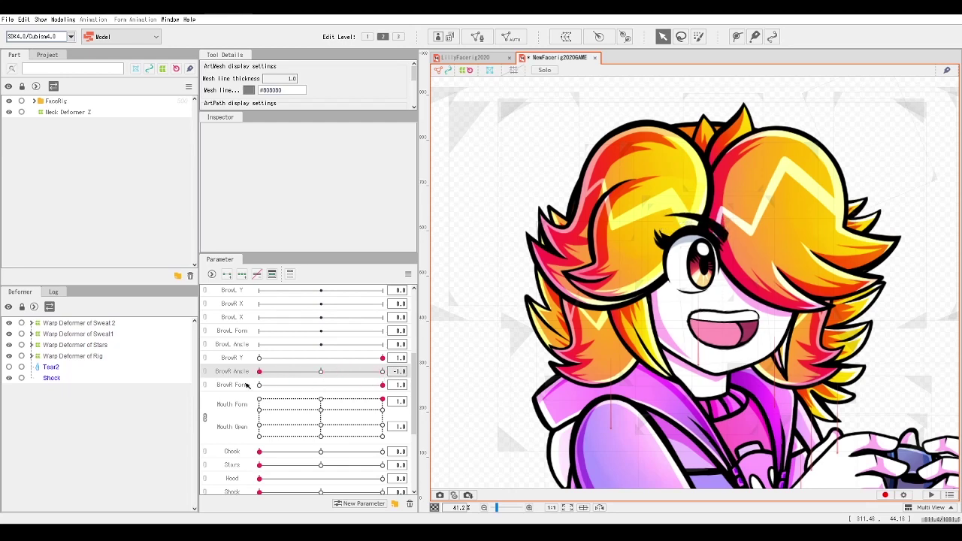
left_click(321, 373)
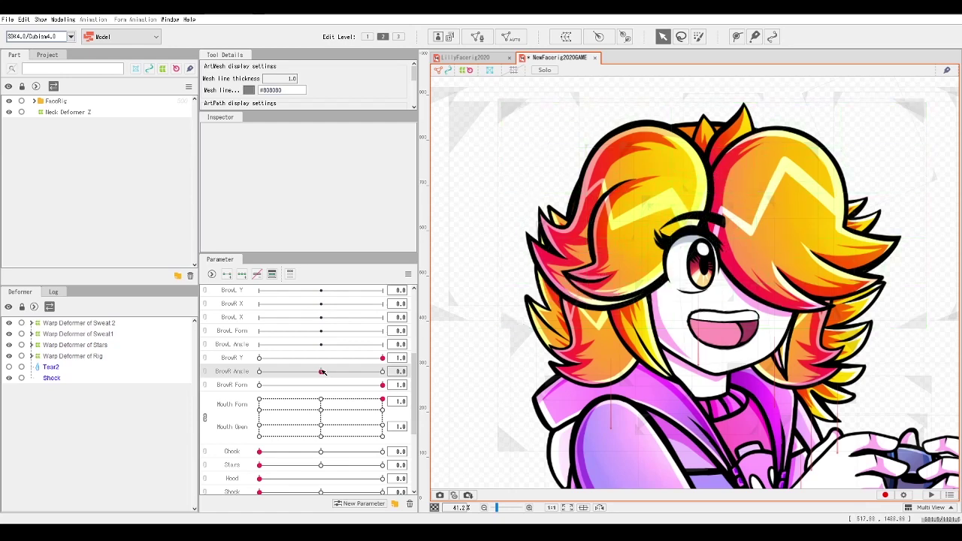
left_click_drag(321, 372, 260, 373)
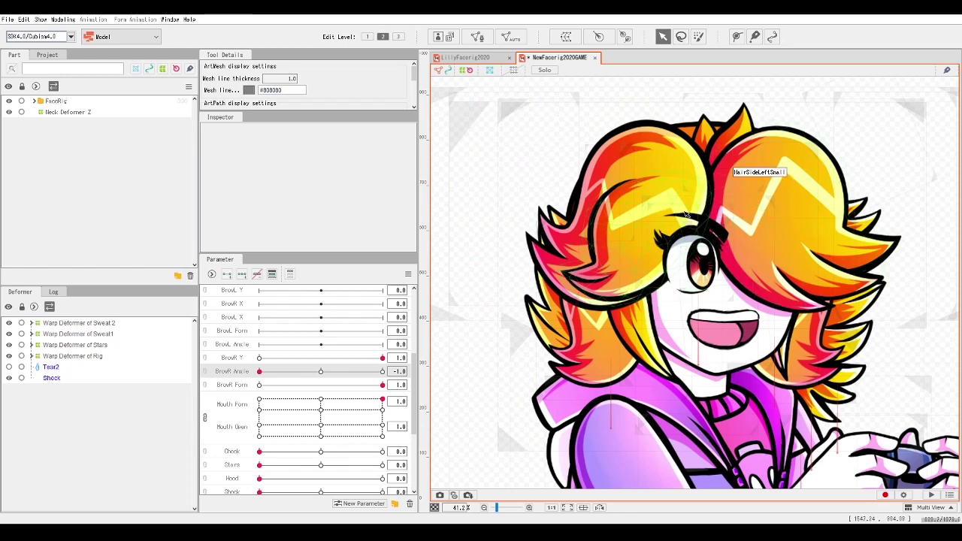
left_click_drag(259, 374, 386, 376)
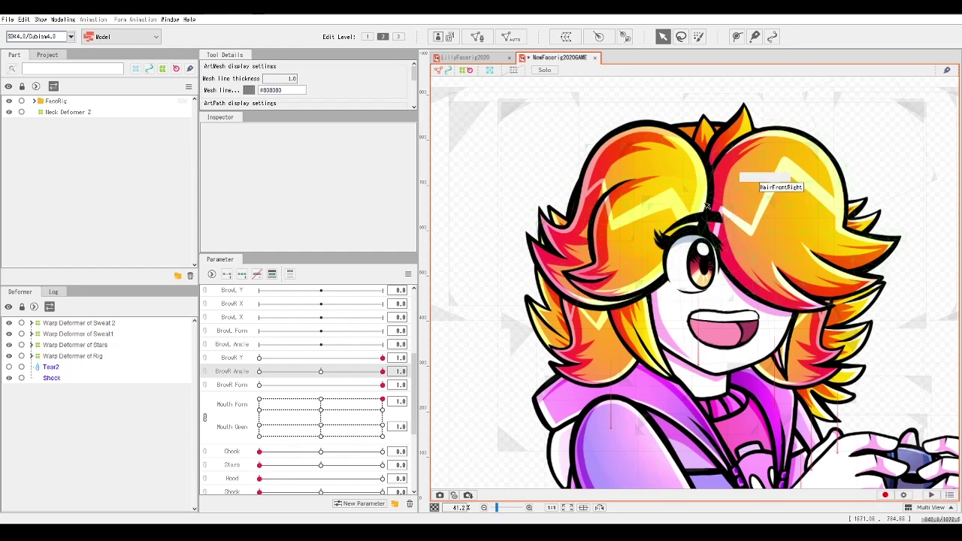
left_click_drag(383, 372, 225, 388)
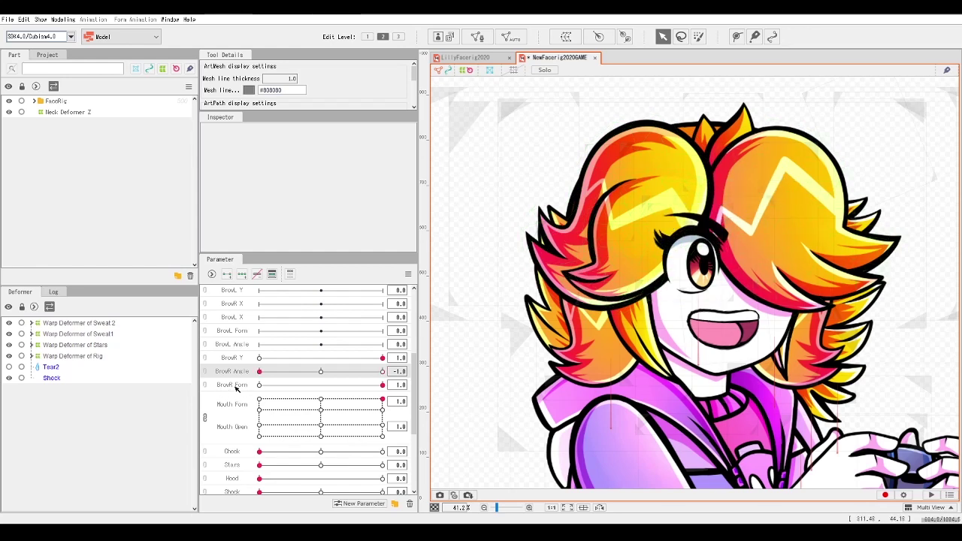
Preview the eyebrow shape with BrowR Form at -1.0, comparing BrowR Angle at 0.0 and -1.0
left_click(235, 387)
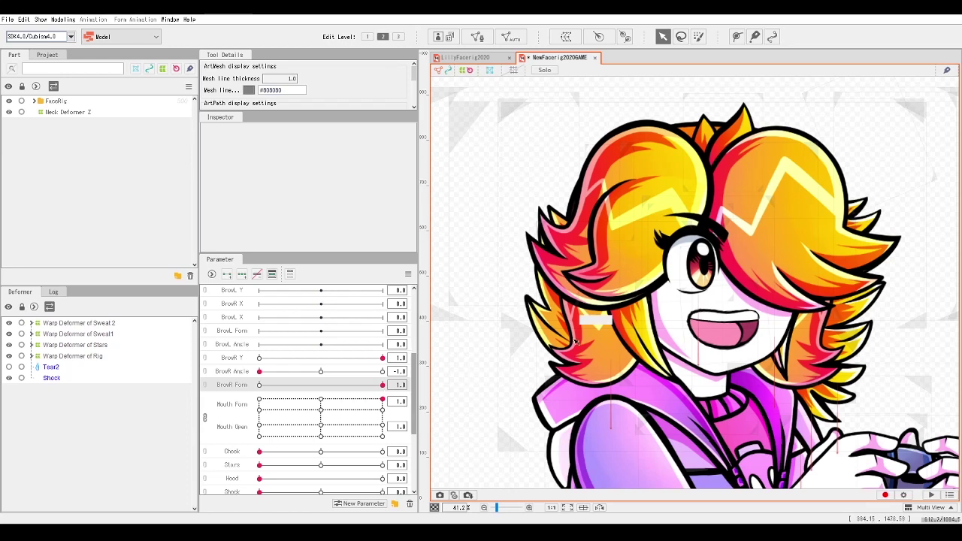
left_click(323, 375)
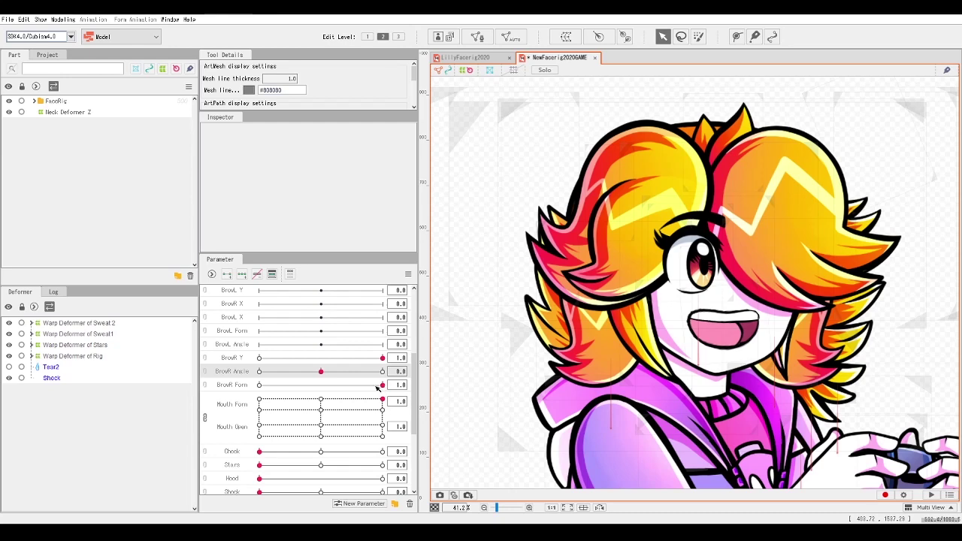
left_click_drag(383, 385, 260, 385)
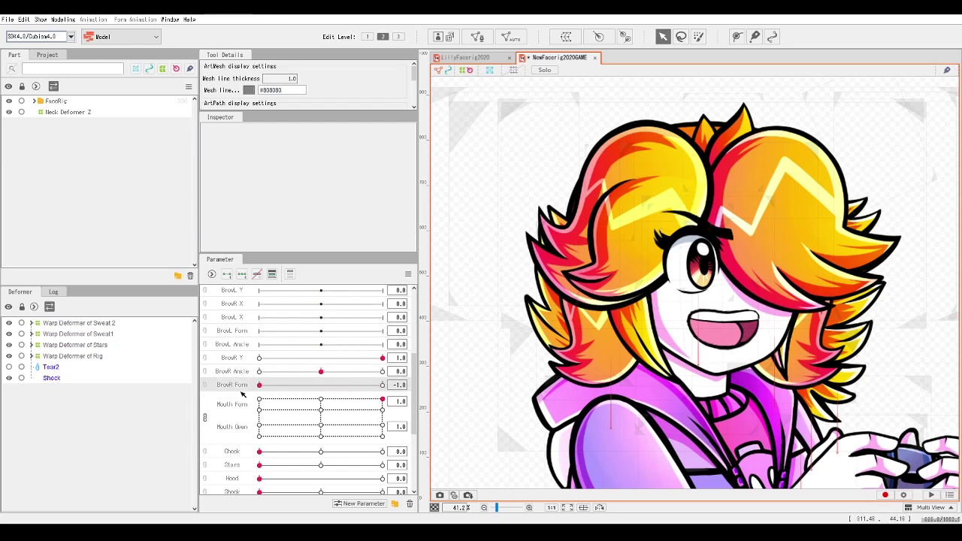
mouse_move(259, 385)
left_mouse_down()
mouse_move(401, 384)
mouse_move(259, 385)
left_mouse_up()
left_click(322, 373)
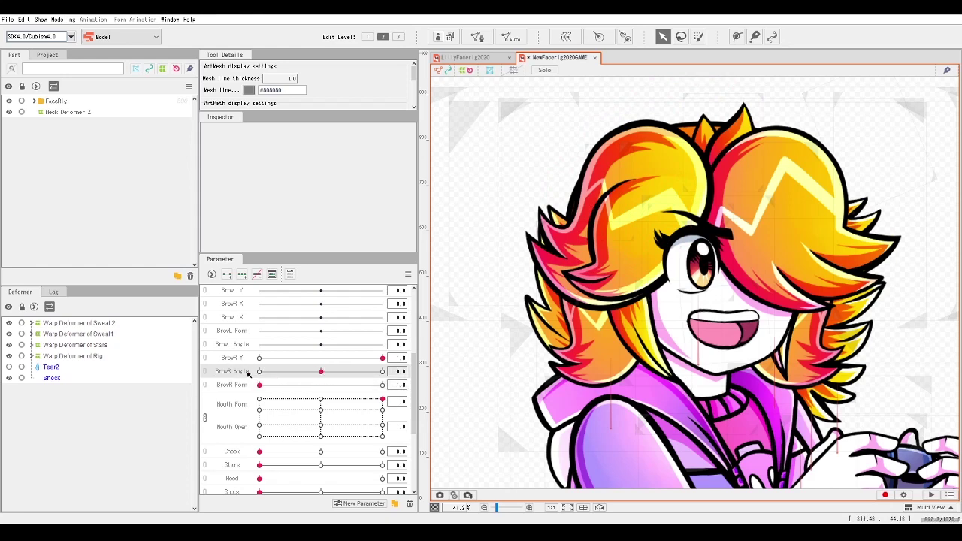
left_click_drag(321, 374, 242, 377)
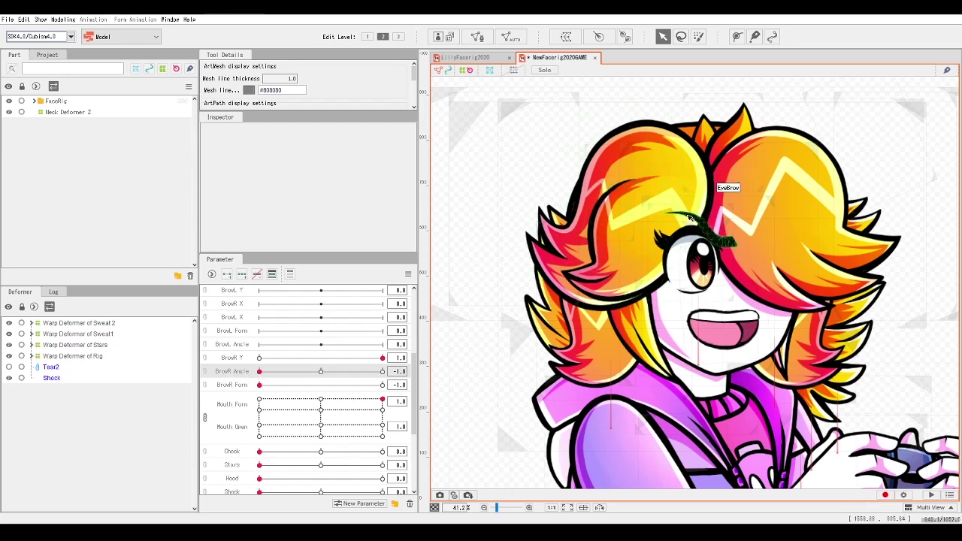
Set Mouth Form and Mouth Open to 0.0 and examine the brow with BrowR Form at -1.0 and BrowR Angle at 1.0
left_click(321, 436)
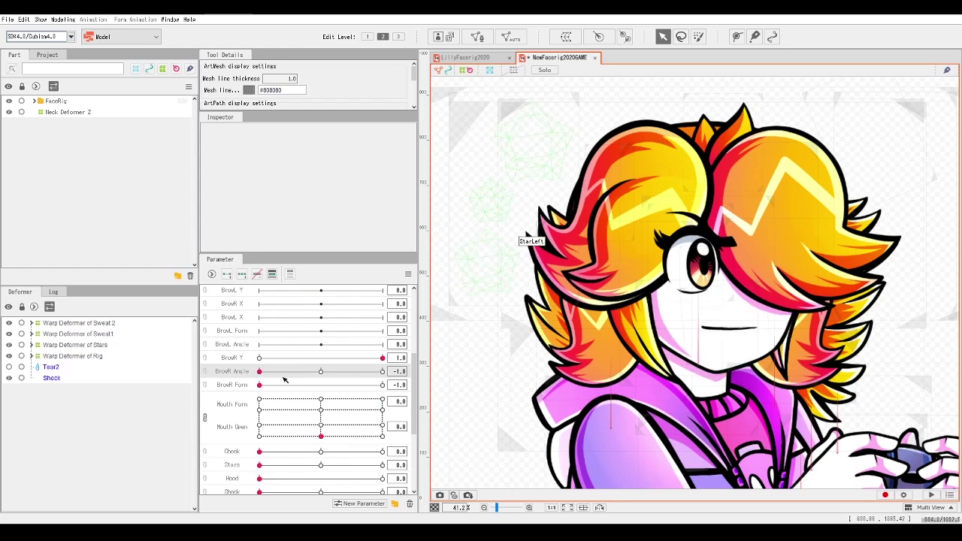
left_click_drag(260, 373, 383, 373)
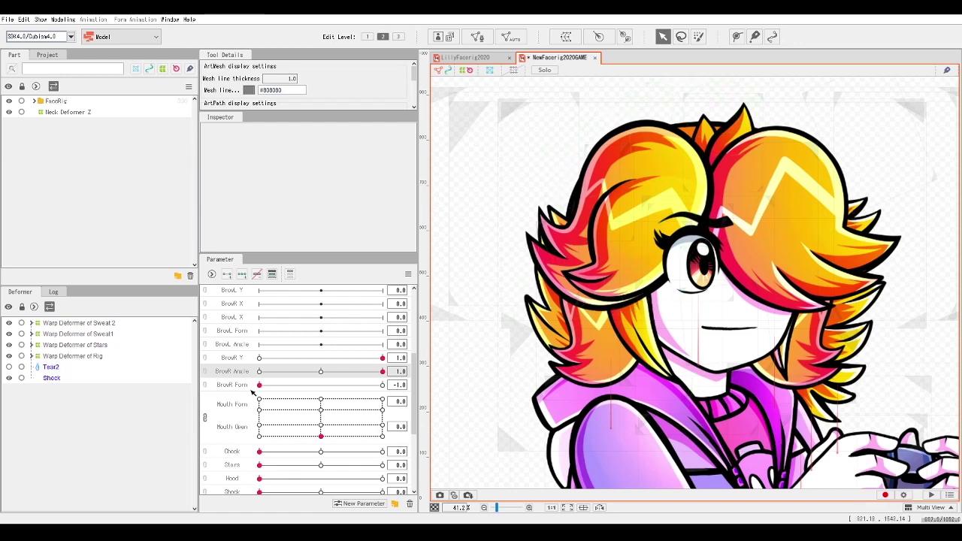
left_click_drag(259, 387, 347, 388)
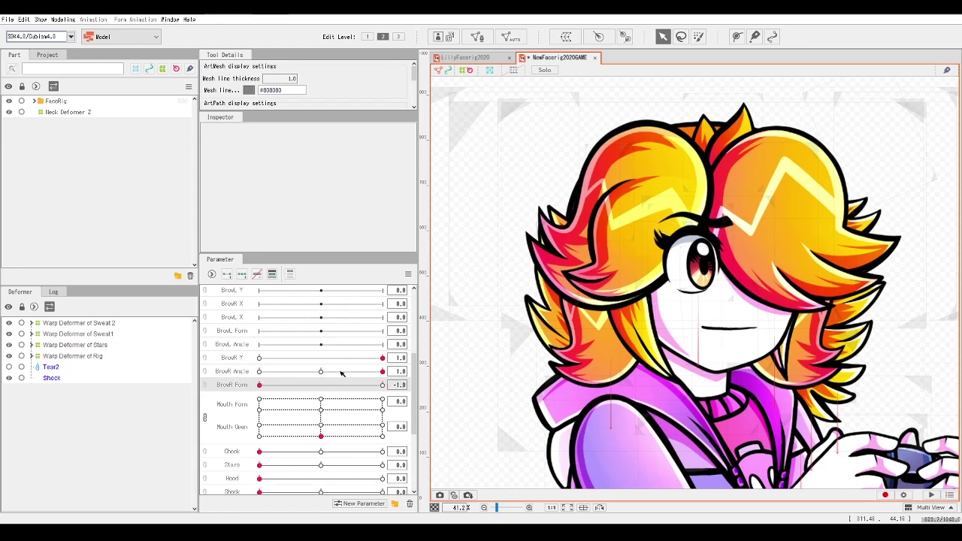
left_click(259, 386)
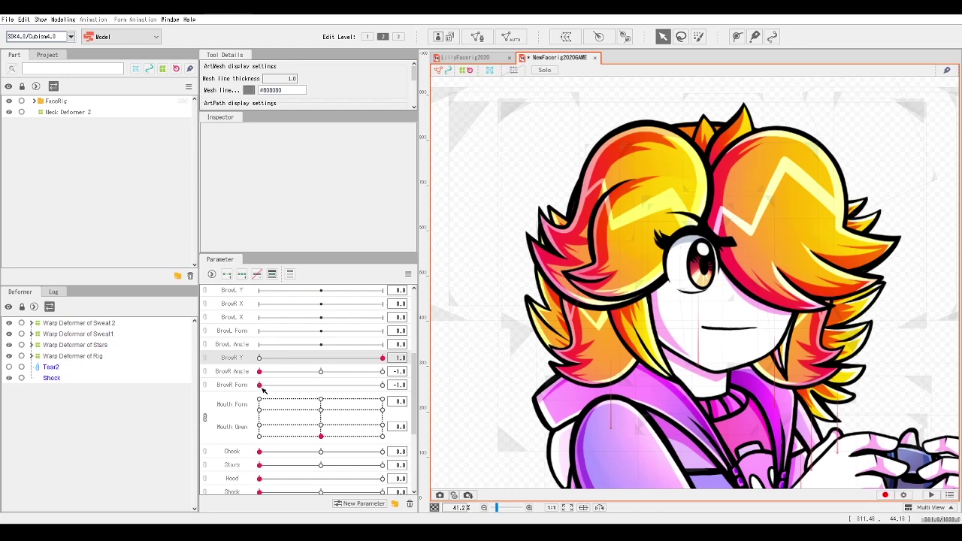
left_click(261, 386)
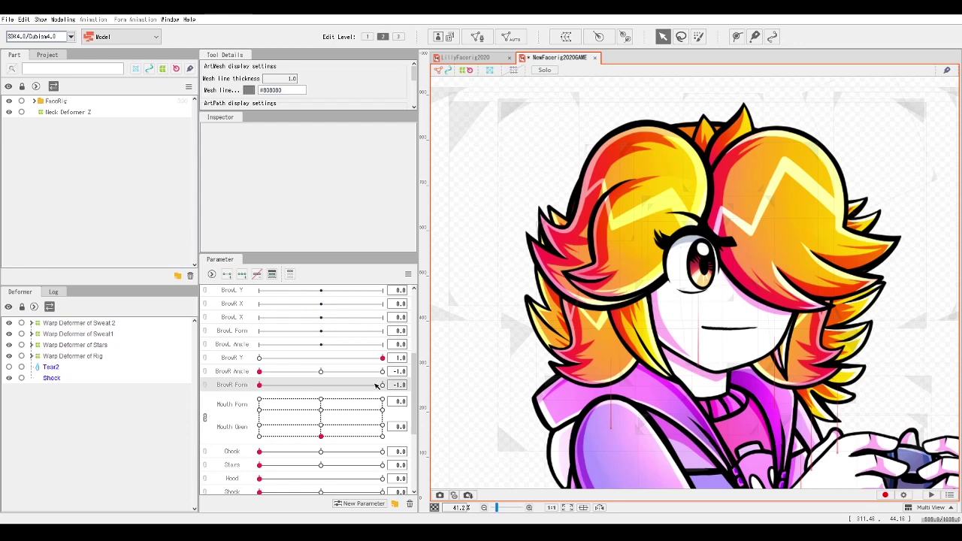
left_click_drag(260, 385, 231, 382)
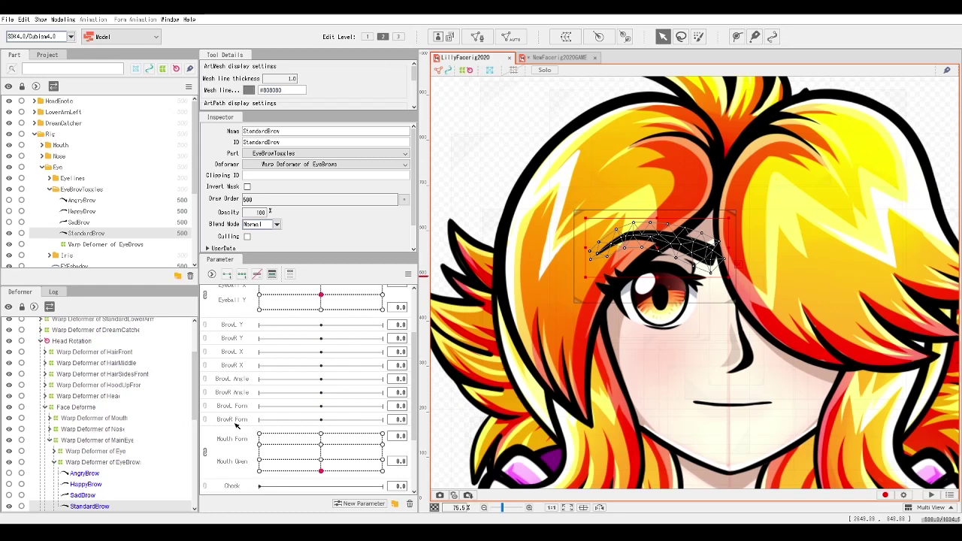
In the LillyFacerig2020 model, reorder the parameters so BrowR Y, BrowR Angle and BrowR Form sit together below BrowL Form
left_click(222, 396)
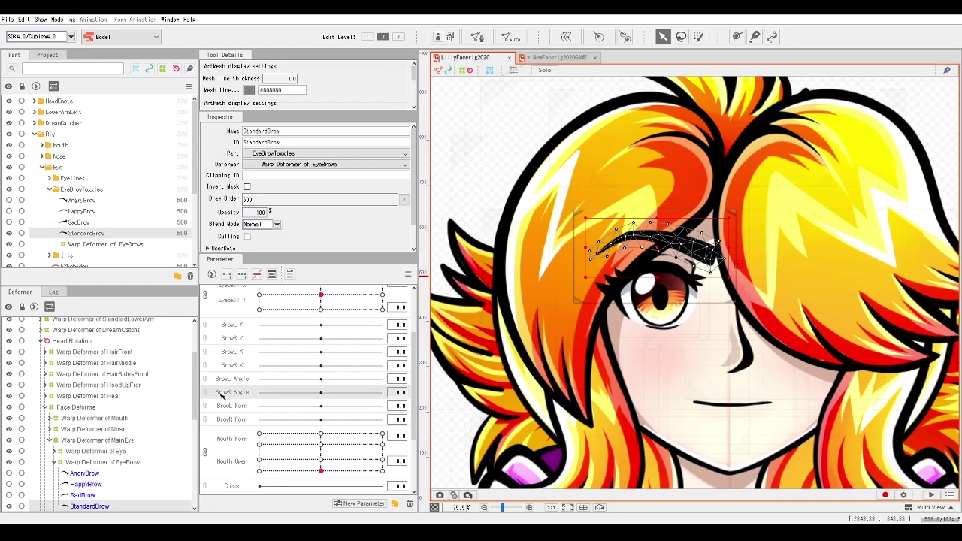
left_click_drag(242, 393, 237, 406)
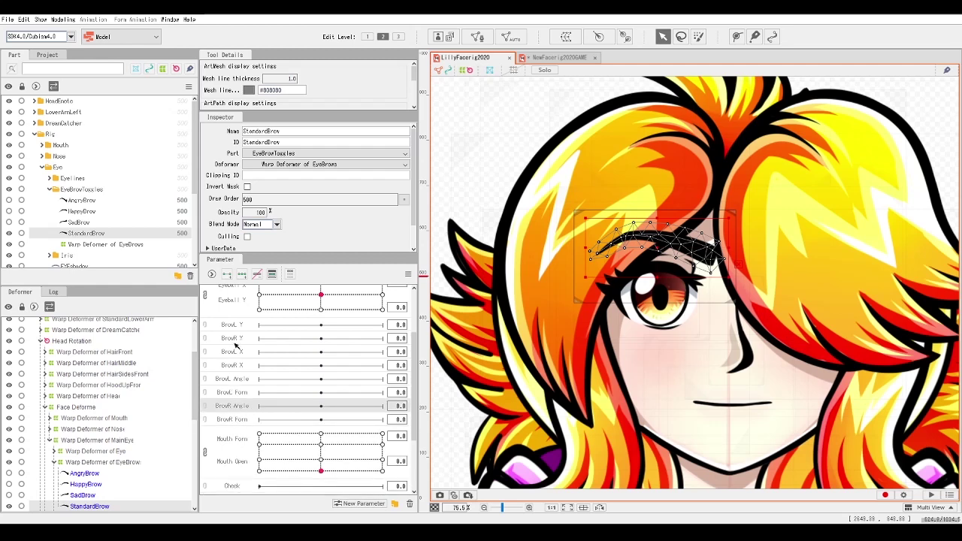
left_click(234, 370)
left_click(243, 340)
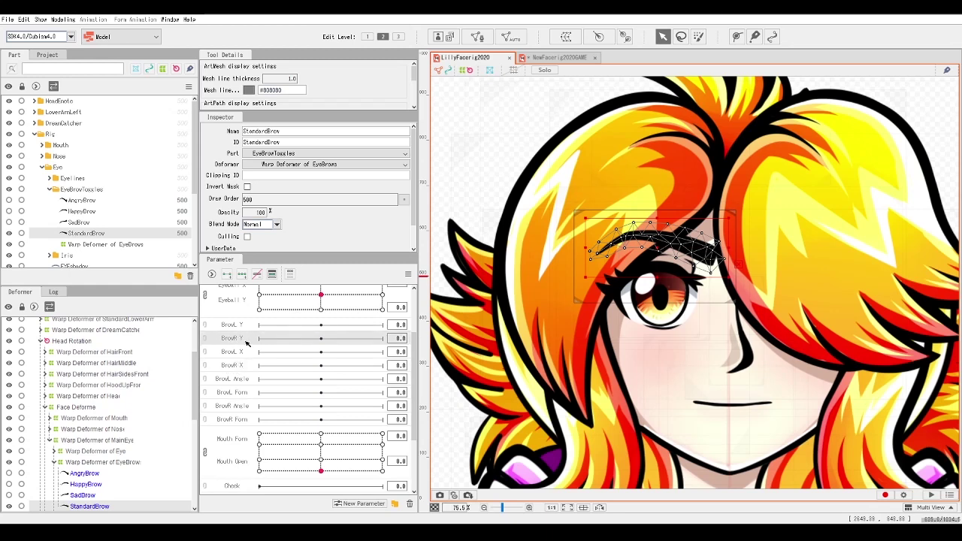
left_click_drag(244, 340, 248, 392)
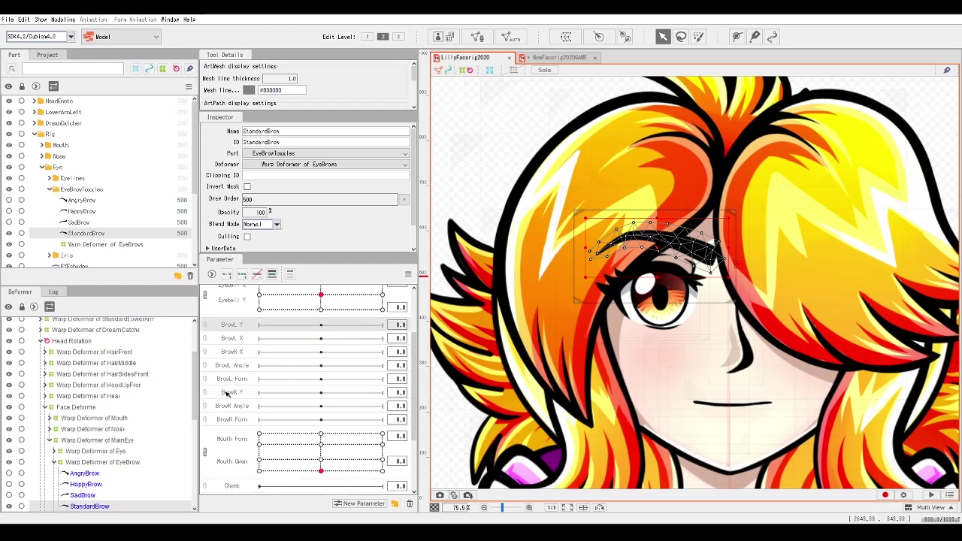
left_click(227, 393)
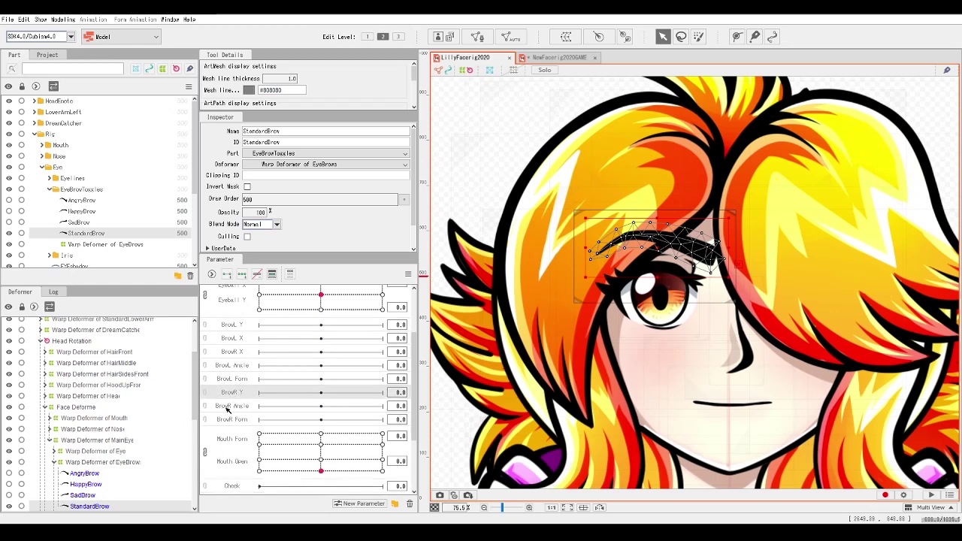
left_click(233, 407)
left_click(241, 423)
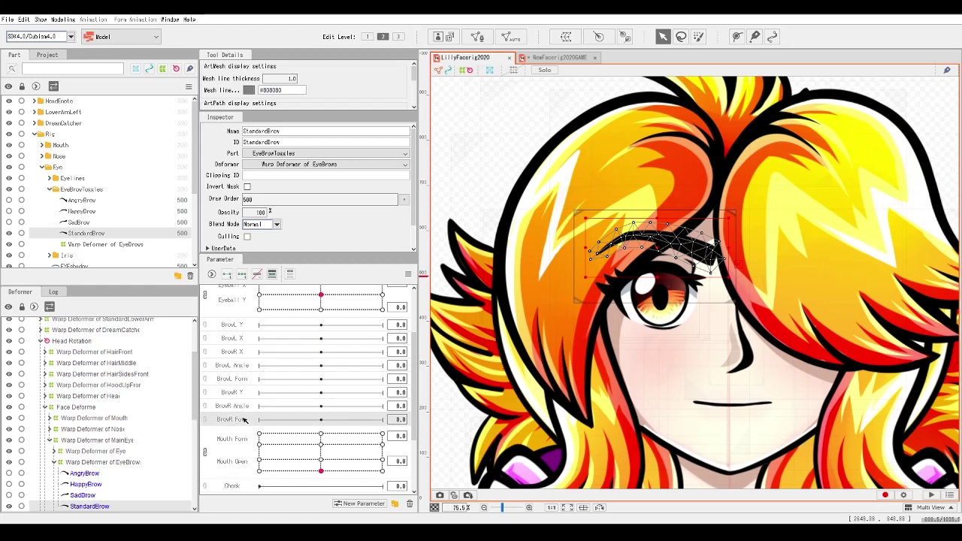
Delete the unneeded brow parameters BrowL Y, BrowL X, BrowR X, BrowL Angle and BrowL Form
left_click(252, 376)
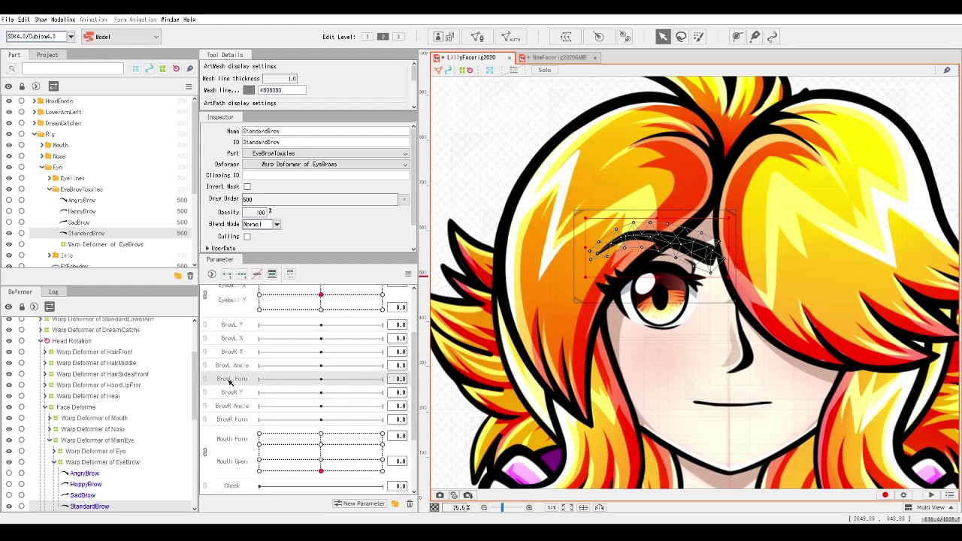
left_click(243, 326)
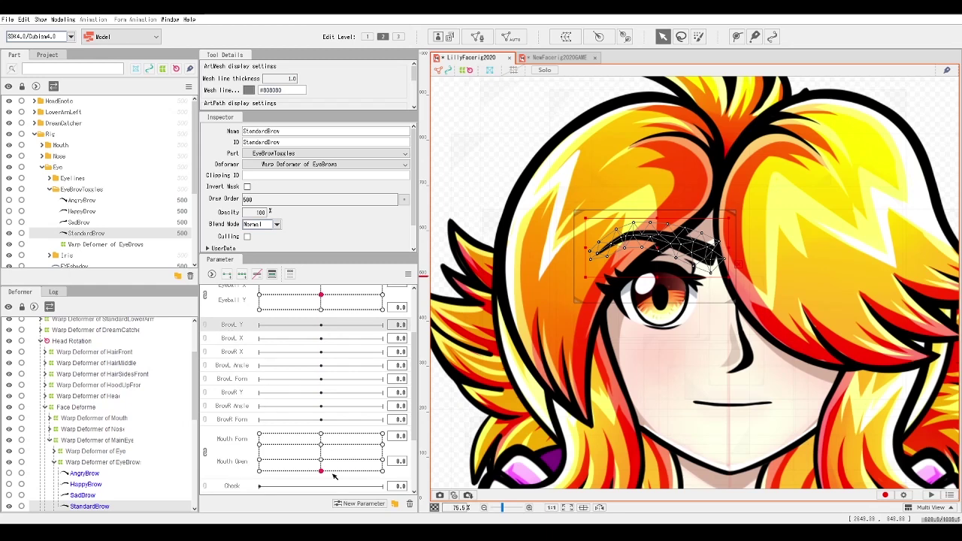
scroll(328, 472, "down", 2)
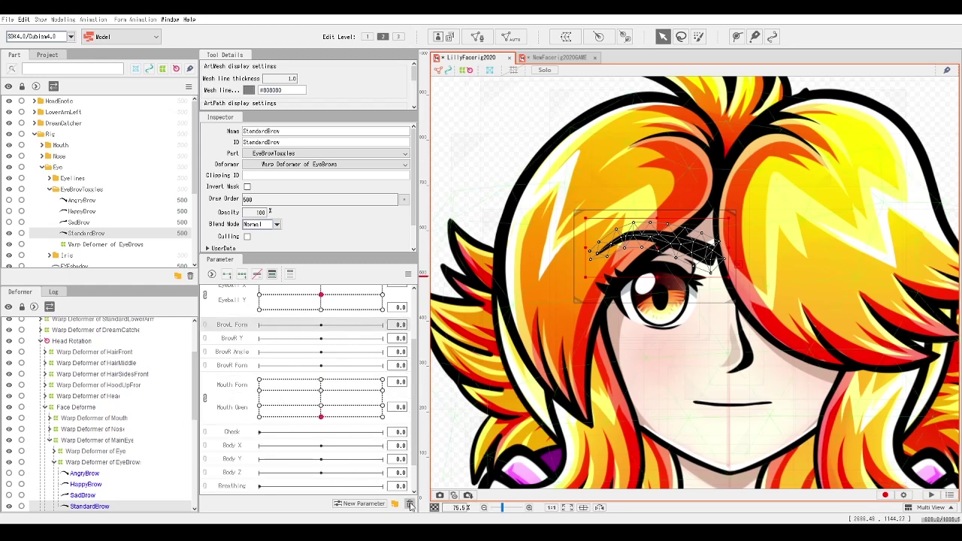
scroll(280, 426, "up", 2)
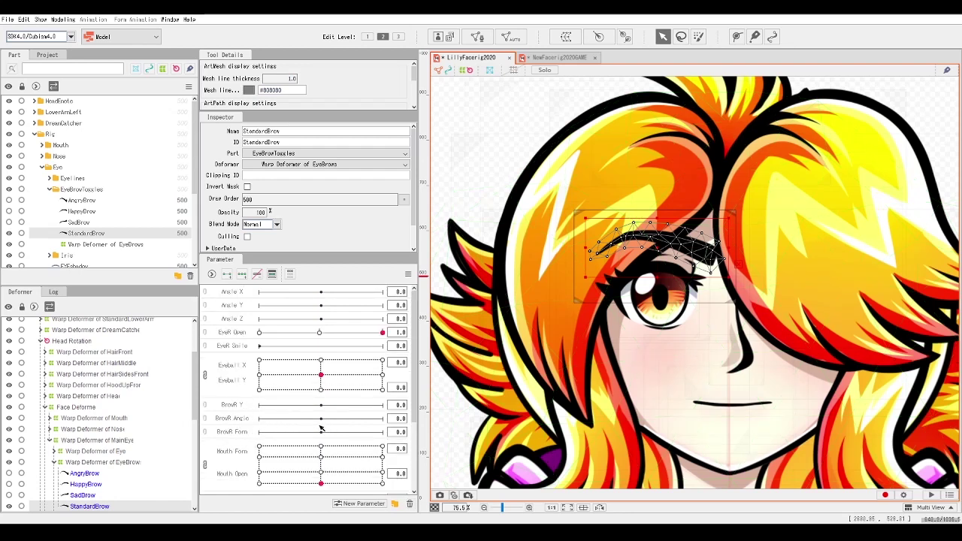
Add key points for the StandardBrow mesh: two on BrowR Y, three on BrowR Angle and two on BrowR Form
scroll(321, 428, "down", 1)
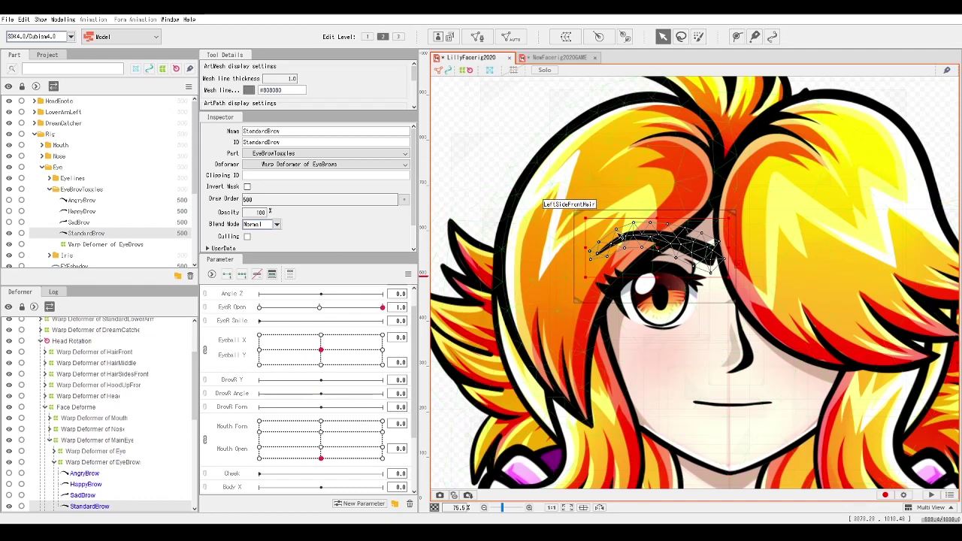
scroll(686, 278, "up", 3)
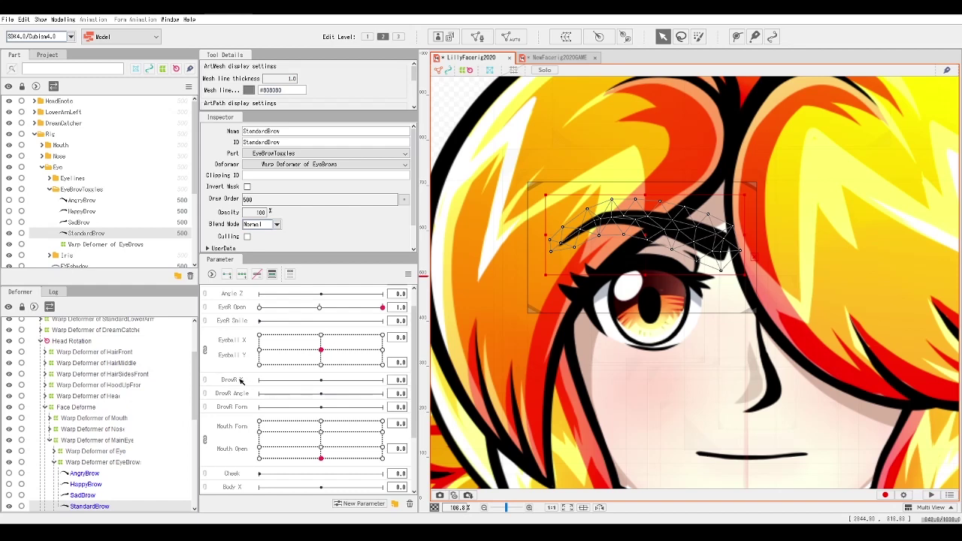
left_click(226, 274)
left_click(240, 394)
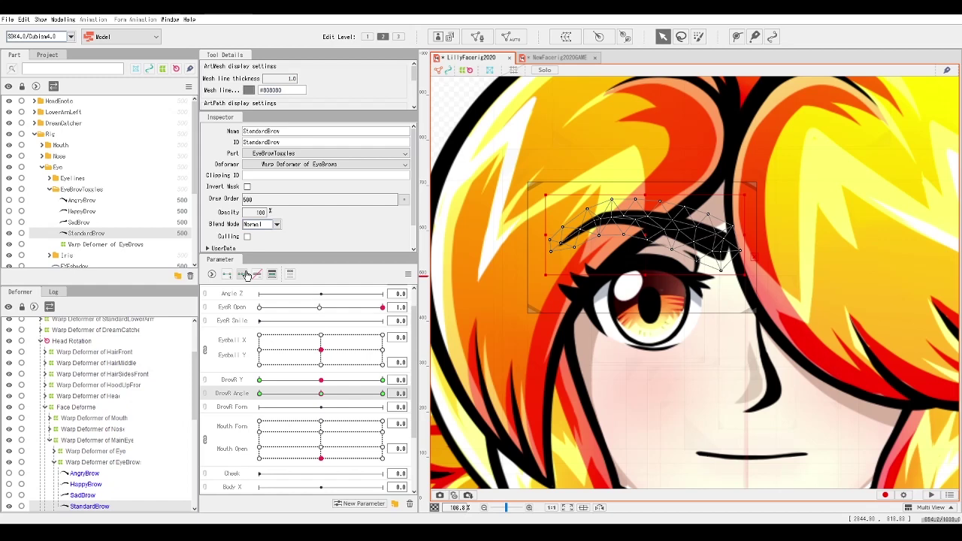
left_click(240, 410)
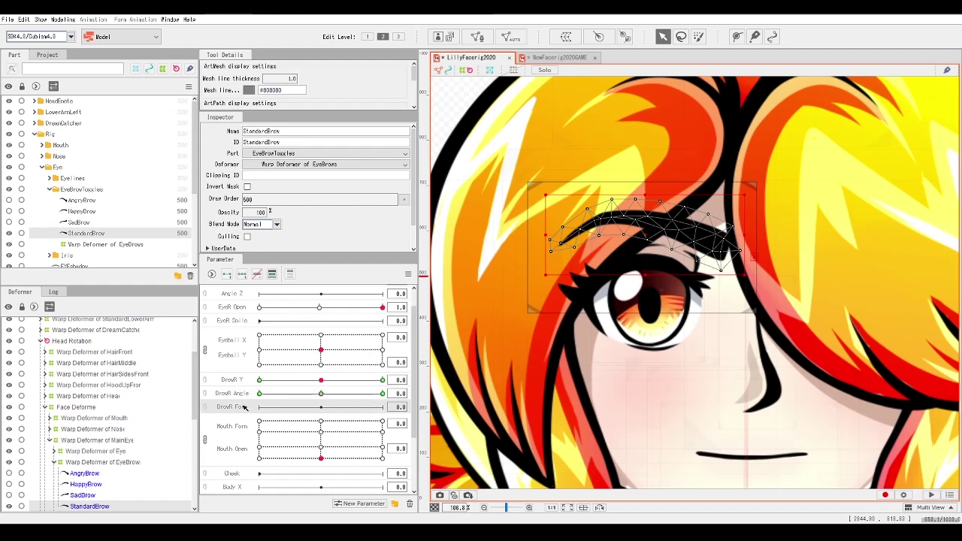
left_click(227, 275)
Lower the StandardBrow mesh slightly for the BrowR Y -1.0 keyform, with BrowR Angle at 0.0 and BrowR Form at 1.0
left_click_drag(322, 407, 343, 408)
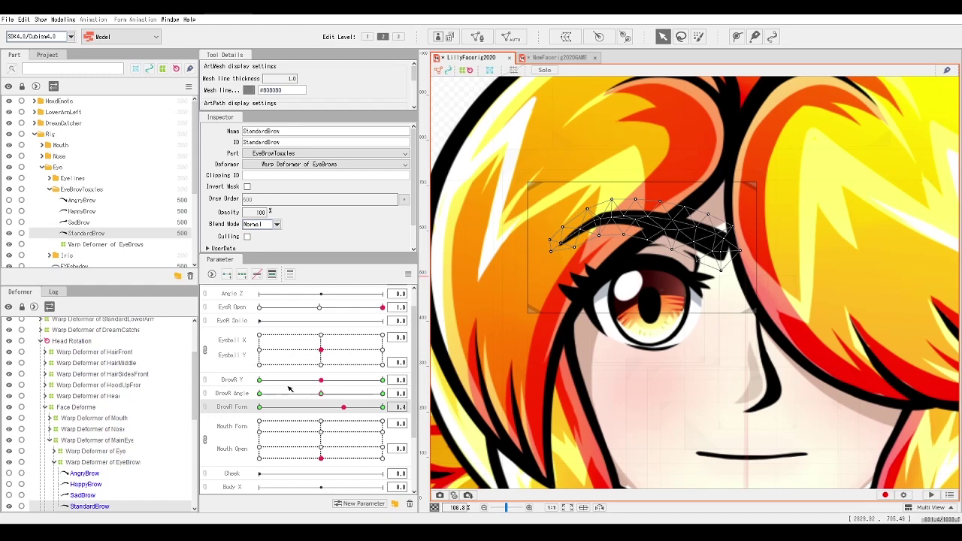
scroll(242, 381, "down", 2)
left_click(375, 325)
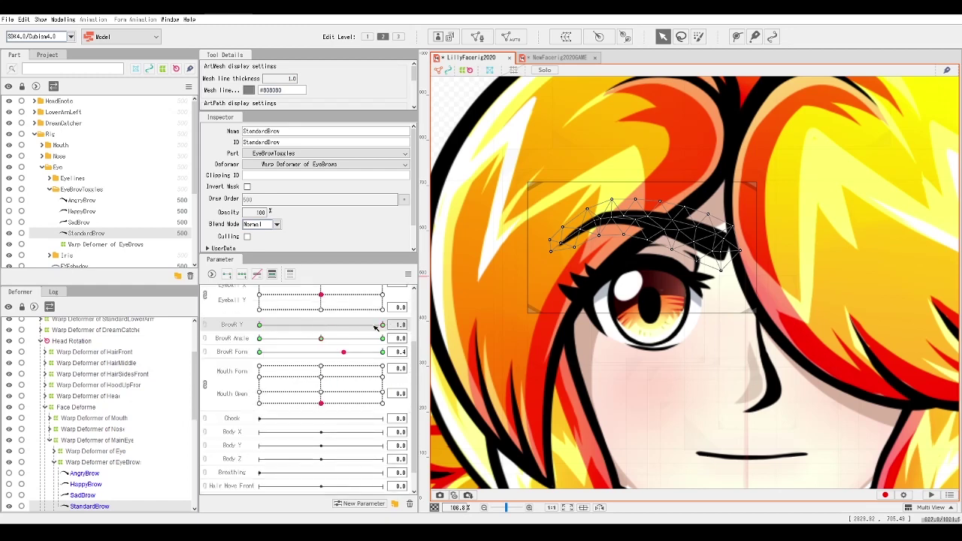
left_click(385, 326)
left_click_drag(316, 333, 247, 332)
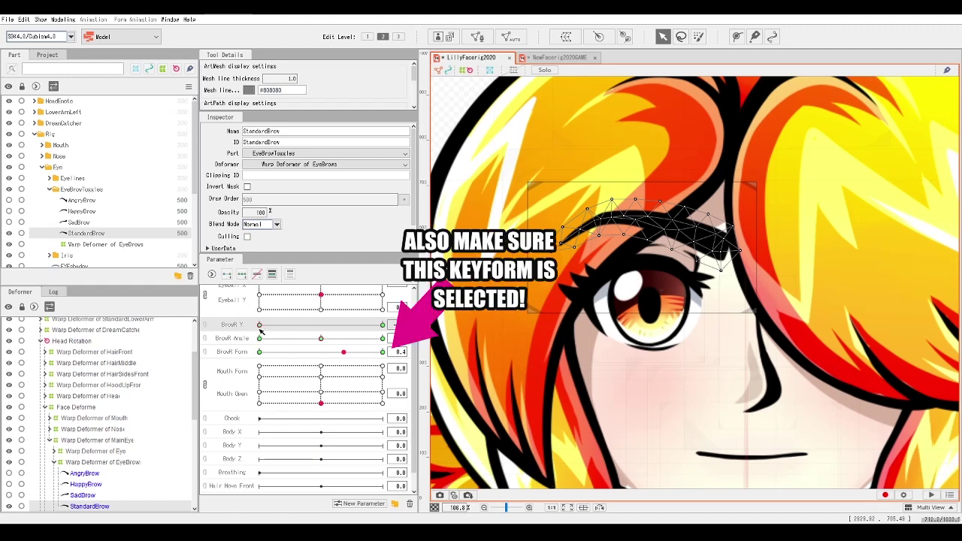
key("Down")
key("Down")
key("Down")
key("Down")
key("Down")
key("Down")
key("Down")
key("Down")
key("Down")
key("Down")
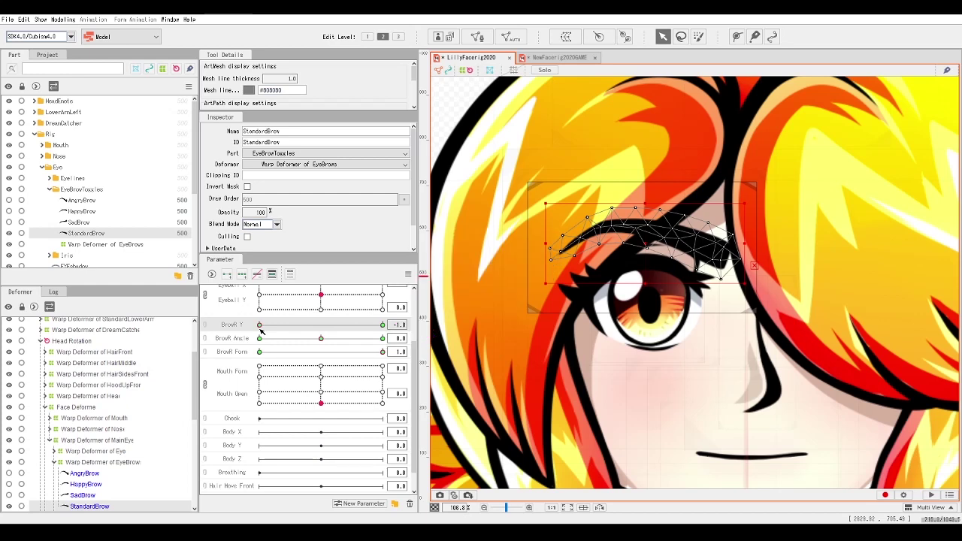
At BrowR Y 1.0, BrowR Angle -1.0 and BrowR Form 1.0, rotate the brow so its inner end tilts down
left_click_drag(260, 325, 224, 346)
scroll(358, 331, "down", 1)
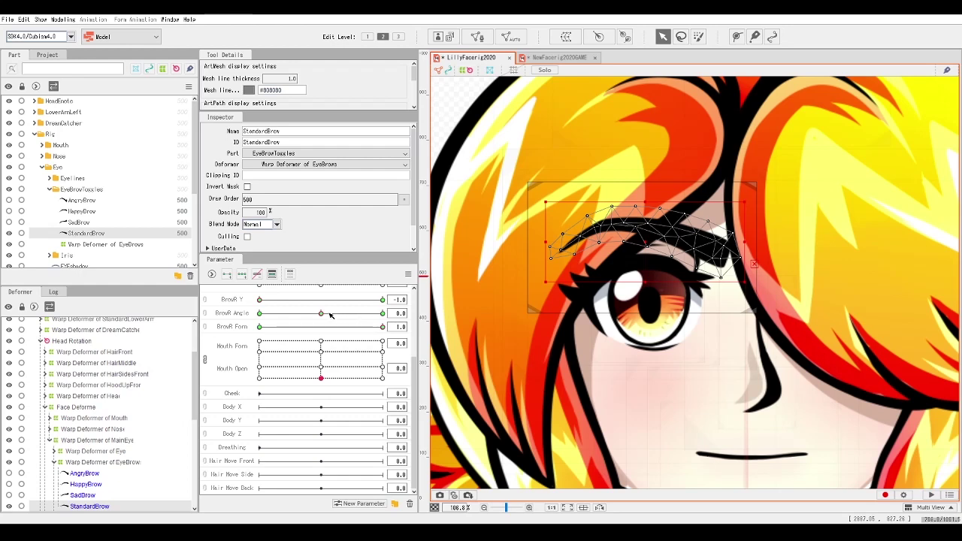
scroll(318, 344, "up", 1)
left_click(382, 341)
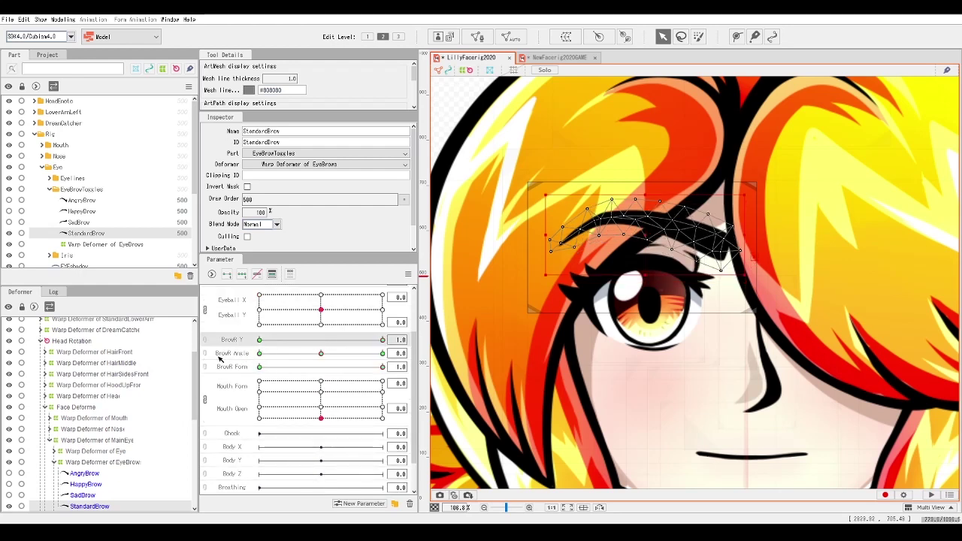
mouse_move(378, 342)
left_mouse_down()
mouse_move(342, 341)
mouse_move(393, 340)
left_mouse_up()
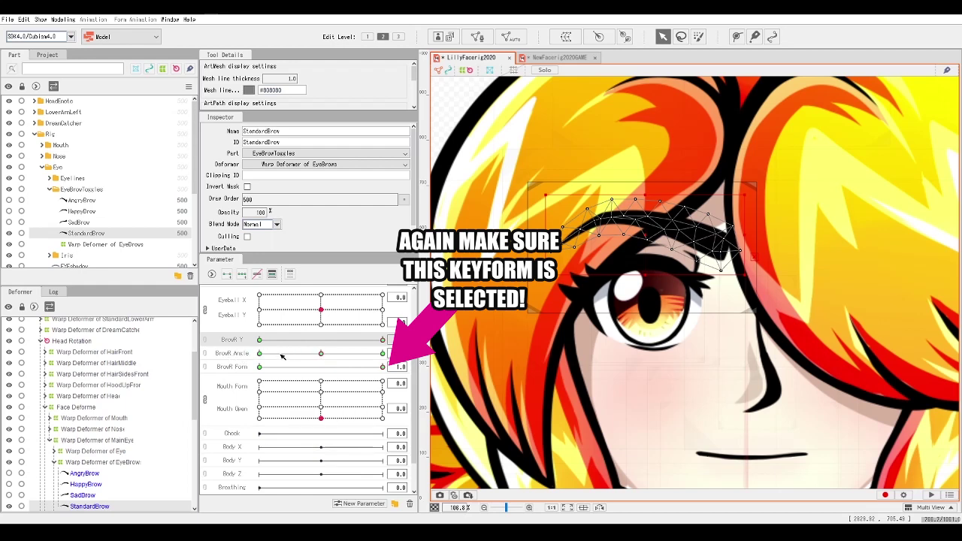
left_click_drag(299, 355, 258, 362)
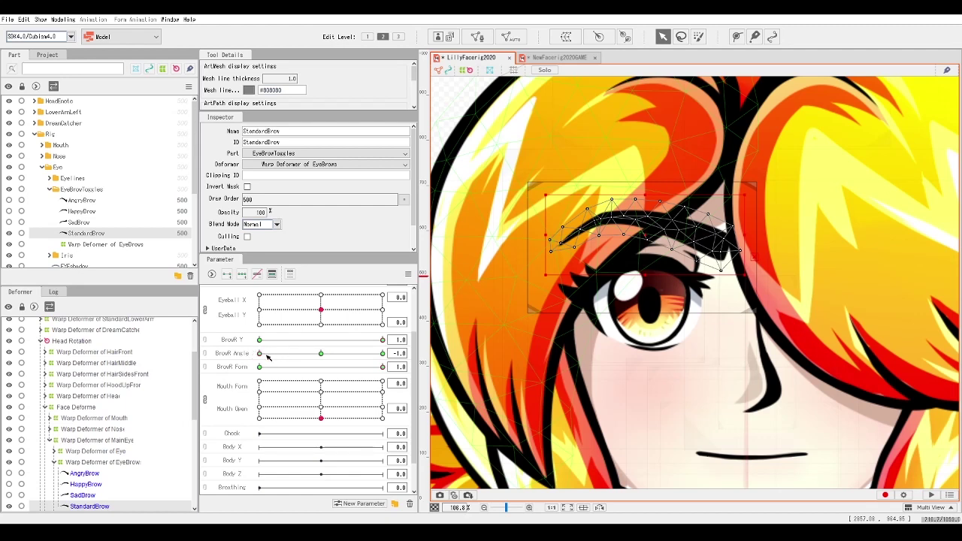
left_click_drag(750, 279, 749, 302)
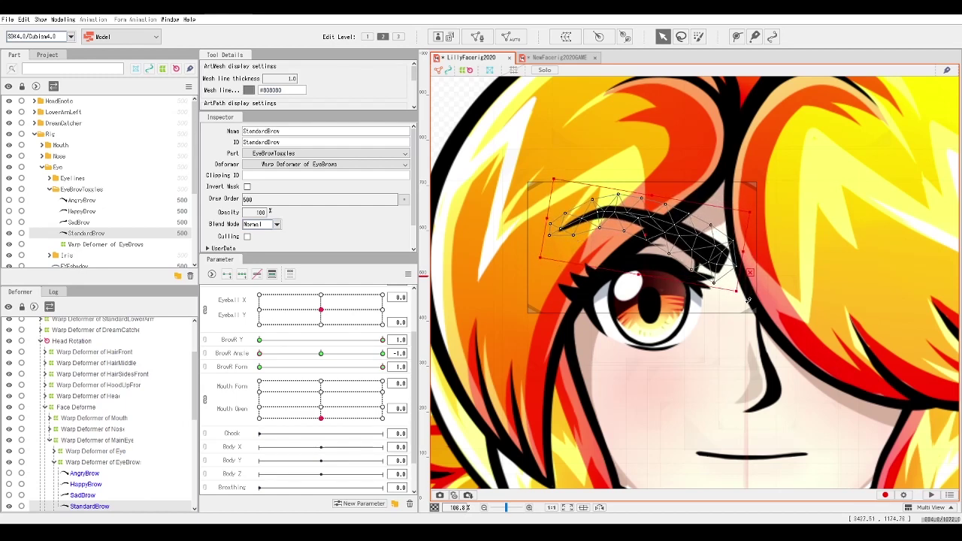
At BrowR Angle 1.0 with BrowR Y 1.0, rotate the brow the opposite way, outer end down, and return BrowR Angle to 0.0
left_click(269, 354)
left_click_drag(269, 356, 384, 366)
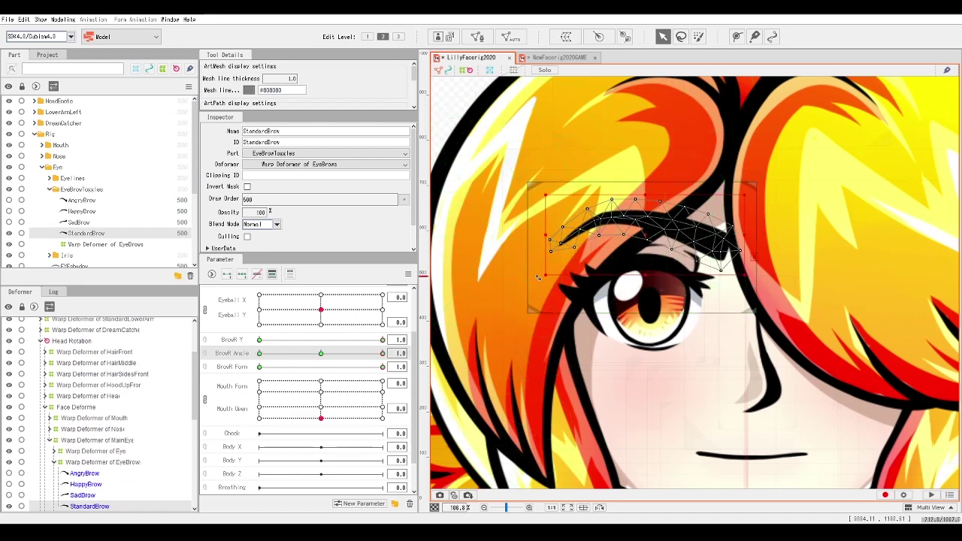
left_click_drag(539, 278, 296, 368)
left_click_drag(381, 354, 321, 357)
mouse_move(383, 340)
left_mouse_down()
mouse_move(362, 350)
mouse_move(393, 348)
left_mouse_up()
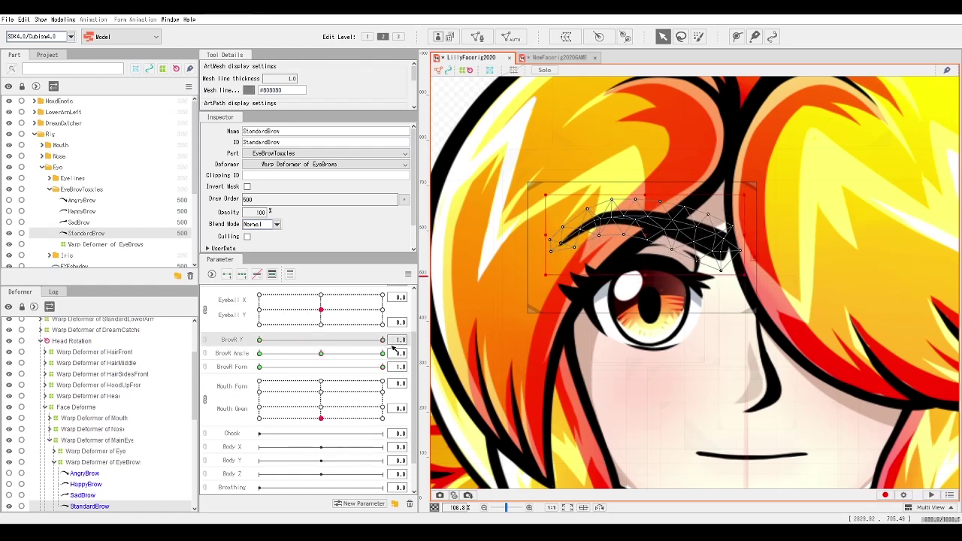
Lower the brow mesh to its down position for BrowR Y -1.0 and BrowR Angle -1.0, matching its height at BrowR Angle 0.0
left_click_drag(385, 342, 237, 356)
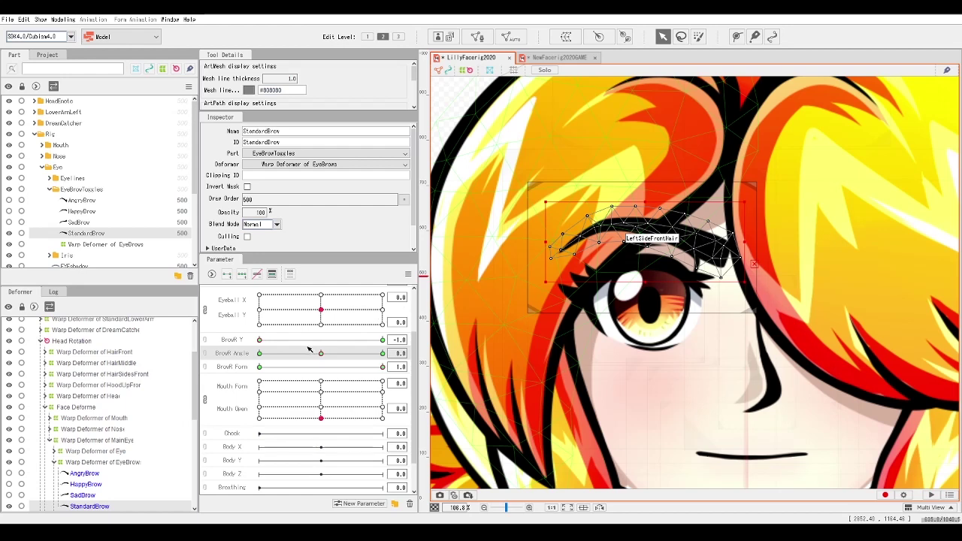
left_click_drag(304, 354, 224, 358)
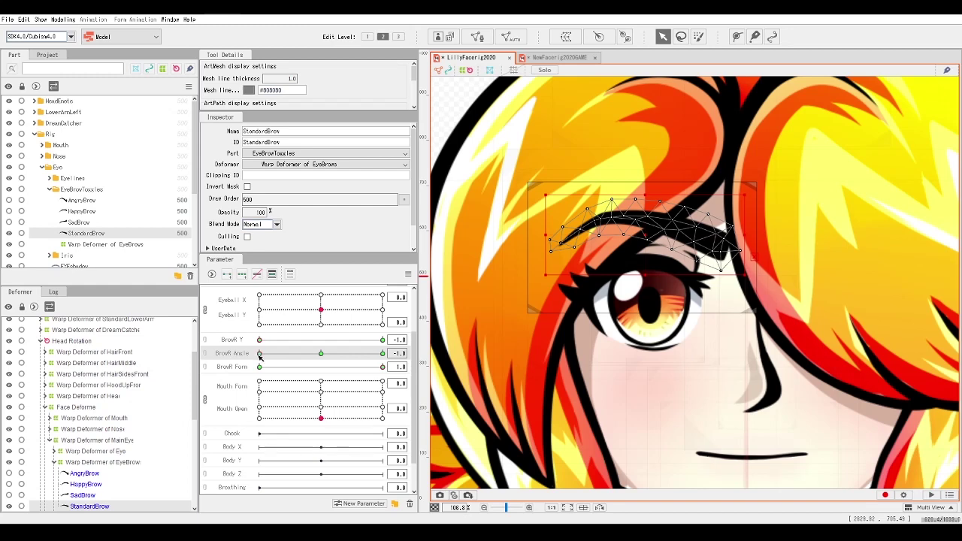
key("Down")
key("Down")
key("Down")
key("Down")
key("Down")
key("Down")
key("Down")
key("Down")
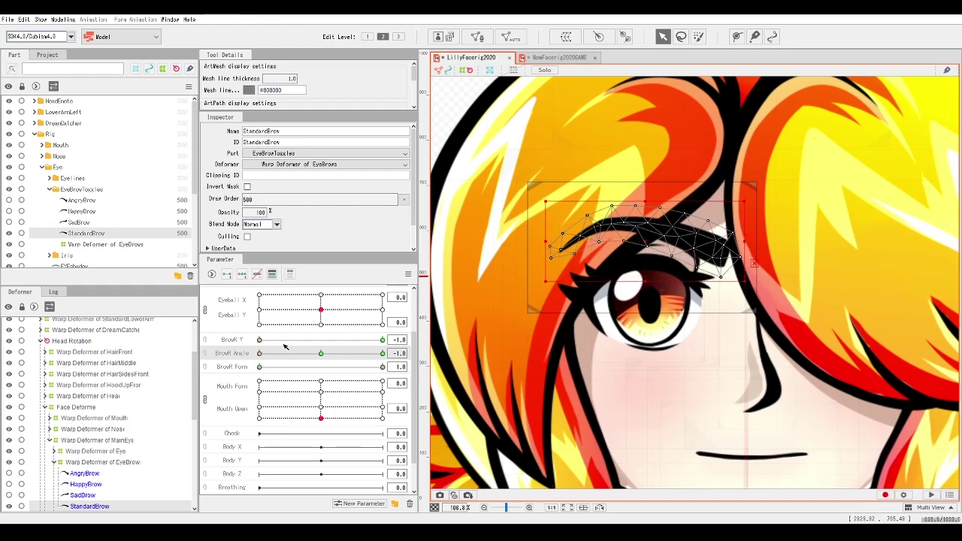
left_click(324, 358)
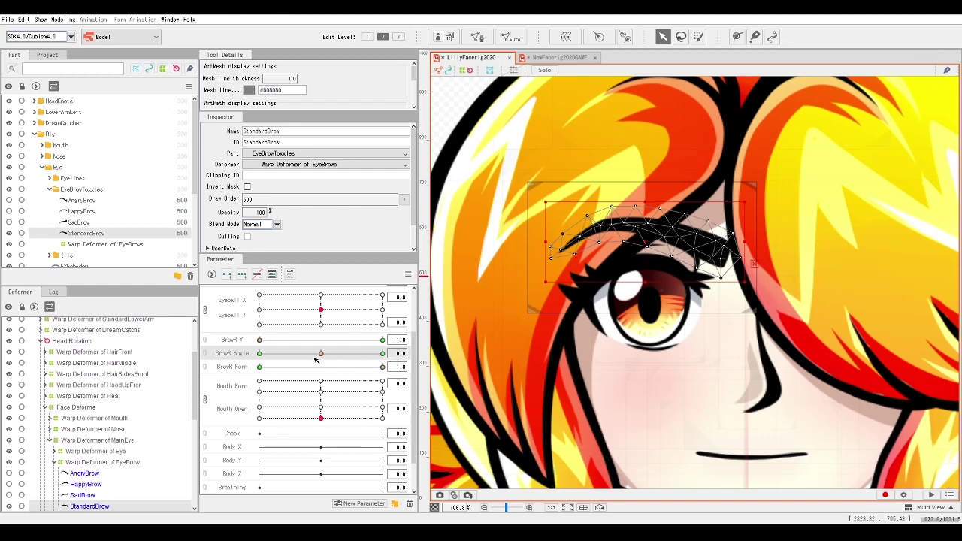
left_click(260, 354)
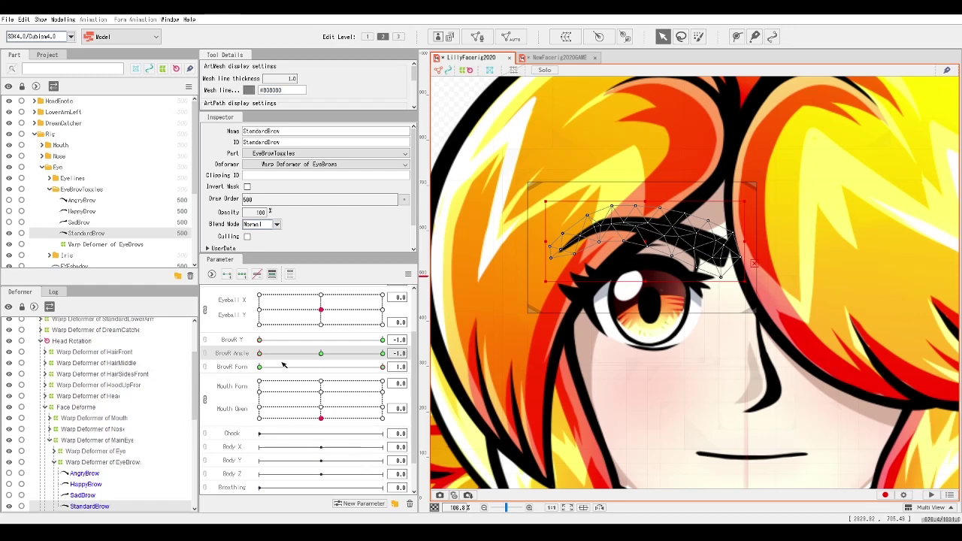
key("Down")
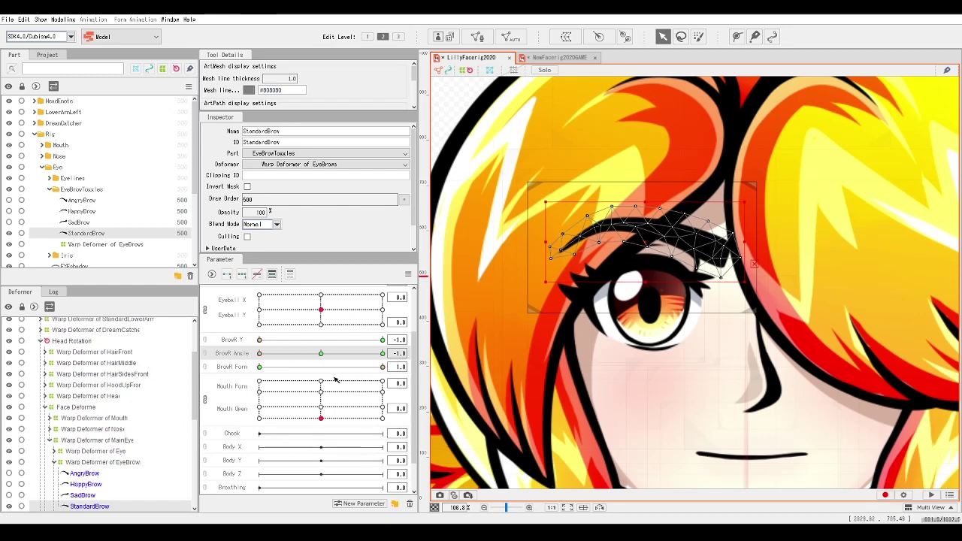
Lower the brow mesh to the same down position for BrowR Angle 1.0 with BrowR Y at -1.0
left_click_drag(343, 360, 390, 366)
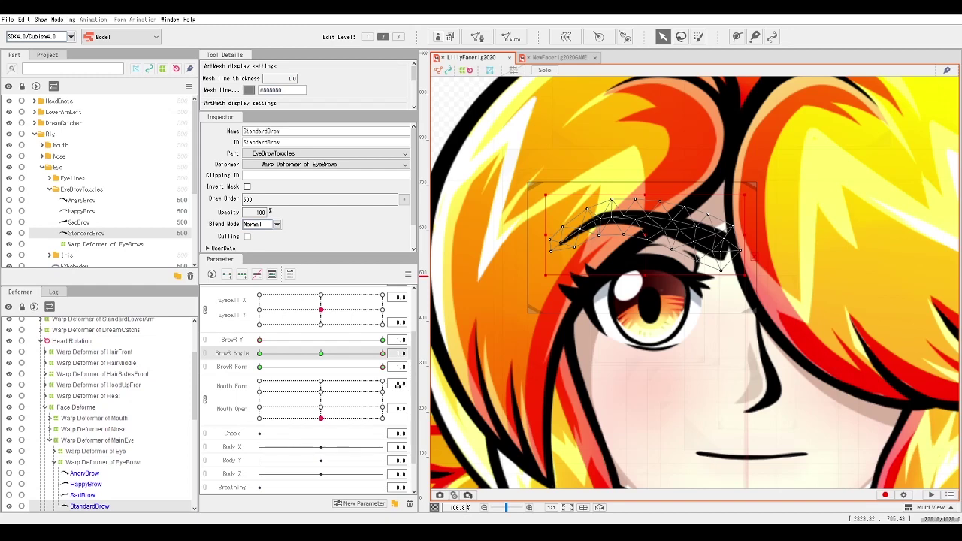
key("Down")
left_click(324, 355)
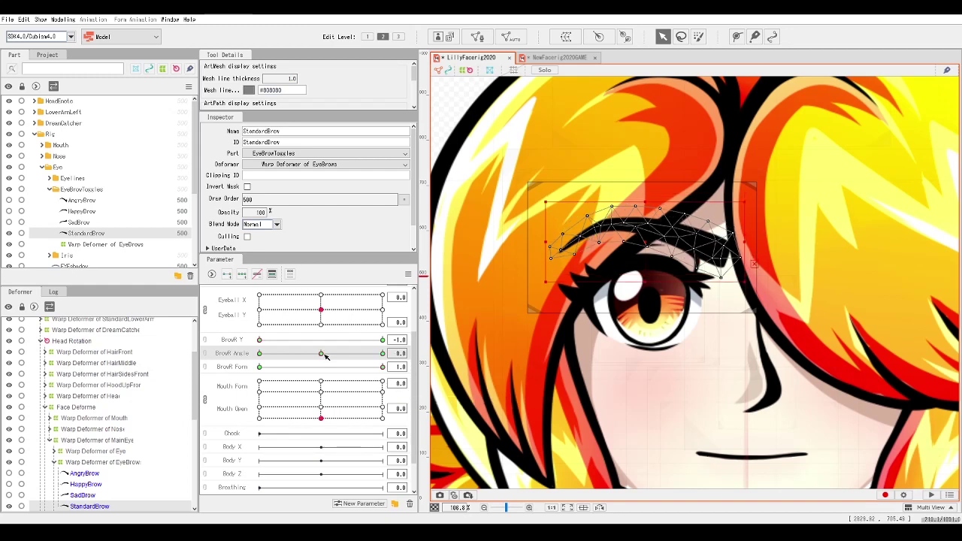
left_click_drag(331, 355, 374, 366)
At BrowR Angle -1.0 and BrowR Y -1.0, rotate the lowered brow inner end down and shift it slightly toward the nose
left_click(259, 355)
left_click_drag(751, 287, 754, 309)
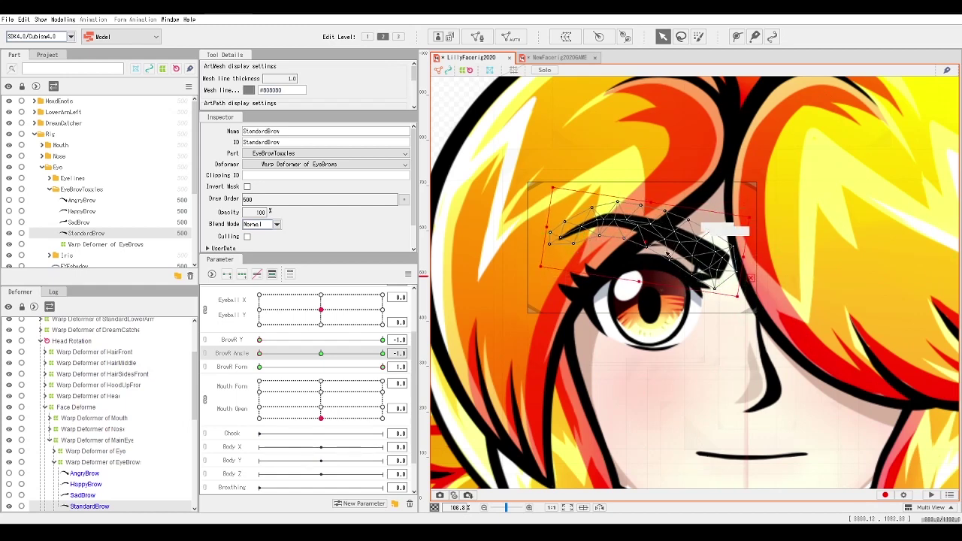
left_click_drag(644, 246, 653, 245)
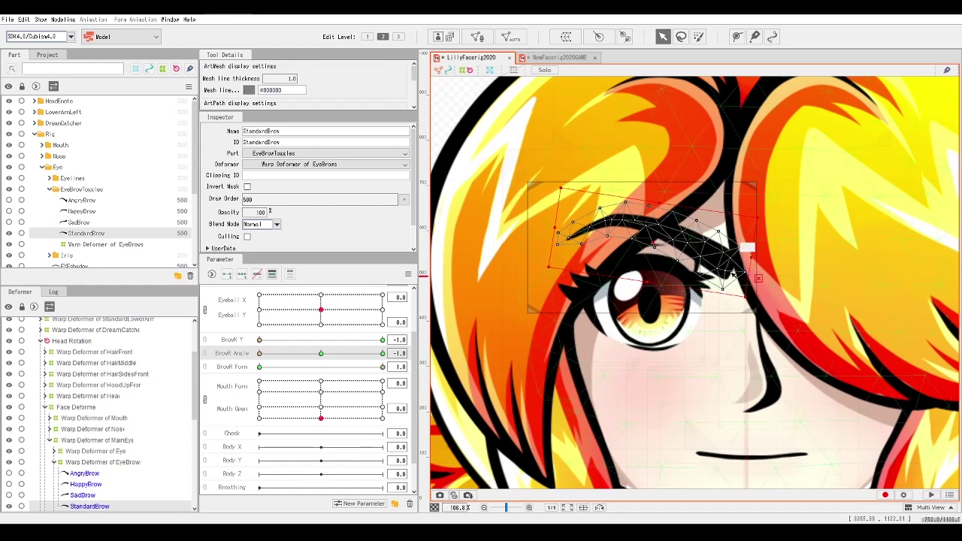
At BrowR Angle 1.0 and BrowR Y -1.0, rotate the lowered brow outer end down and shift it slightly away from the nose
left_click_drag(260, 353, 382, 353)
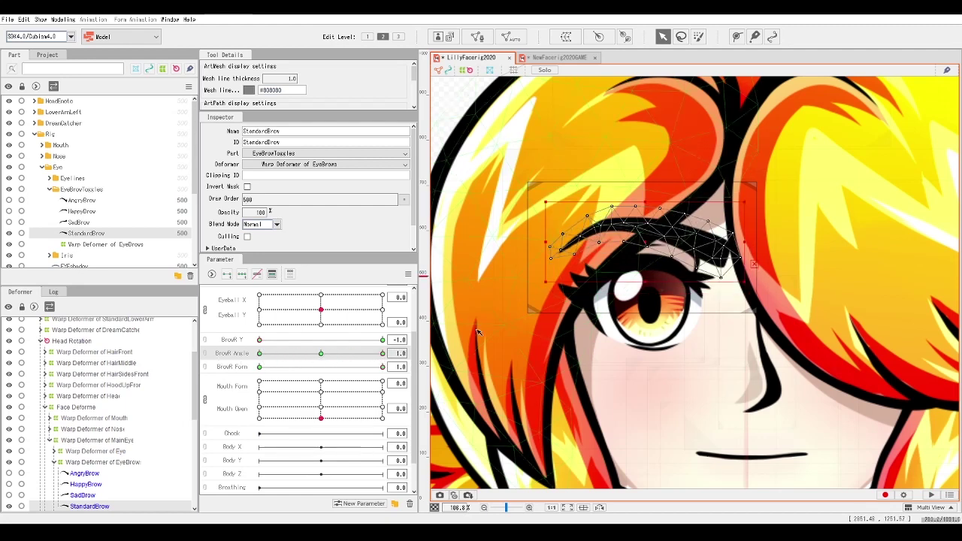
left_click_drag(540, 285, 548, 306)
left_click_drag(646, 242, 640, 241)
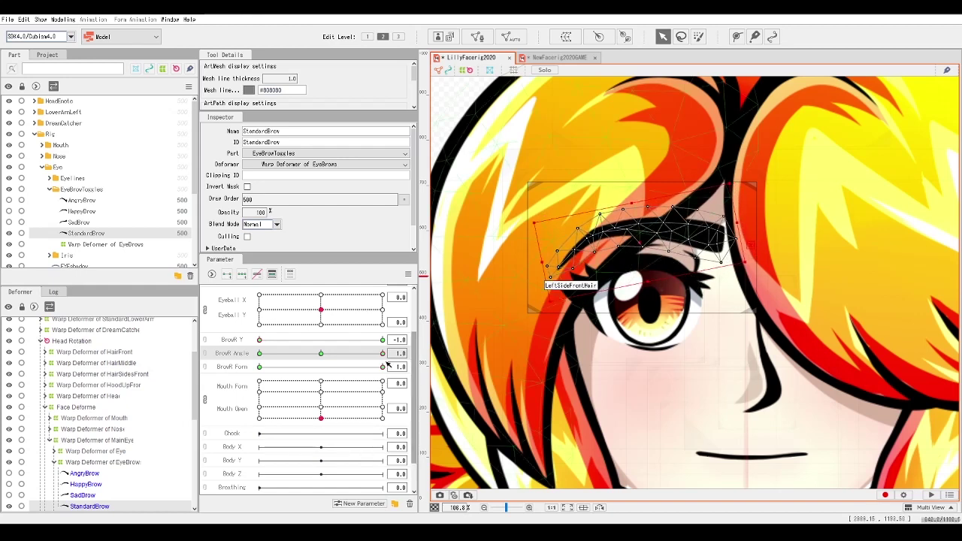
Check the brow's motion across the BrowR Angle and BrowR Y ranges with BrowR Form at 1.0
left_click_drag(382, 355, 248, 353)
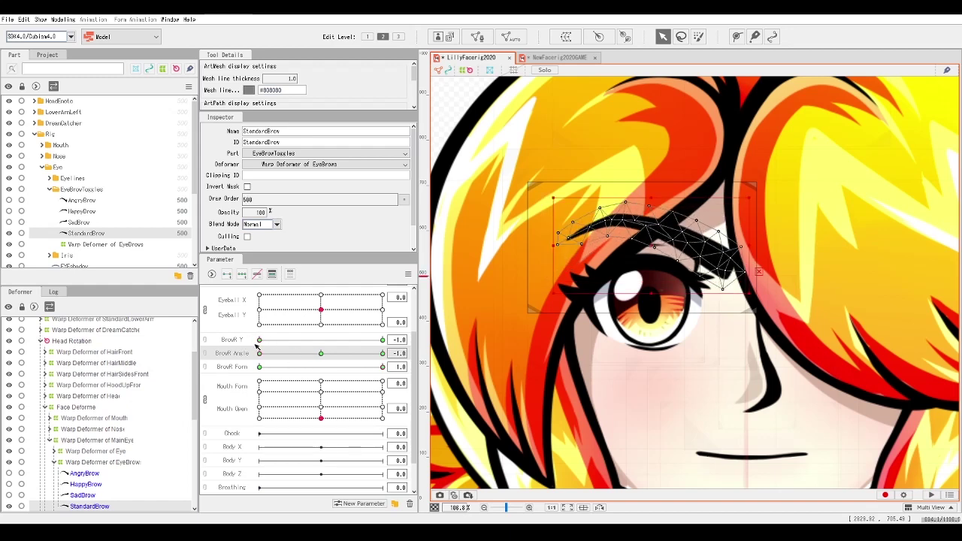
left_click_drag(260, 351, 320, 349)
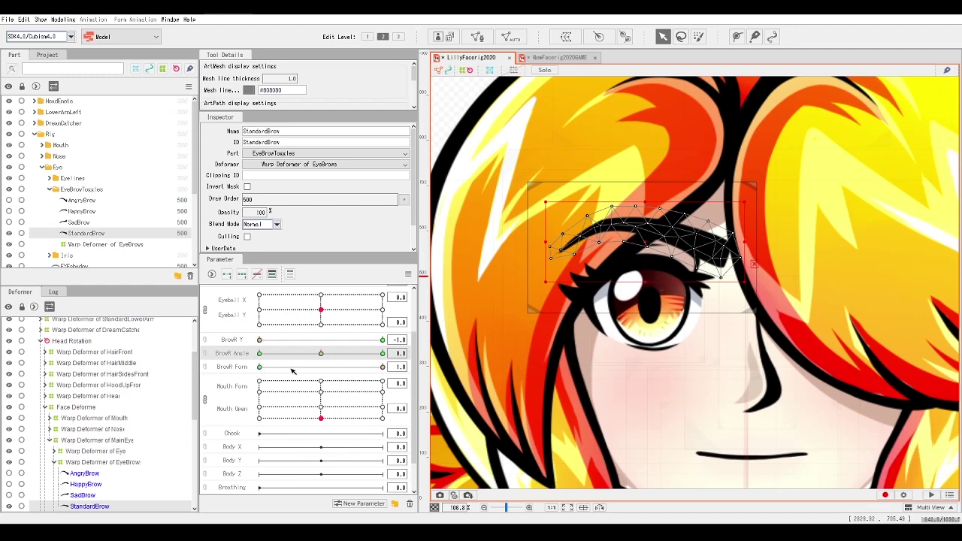
left_click(259, 354)
left_click_drag(259, 341, 393, 347)
left_click(264, 355)
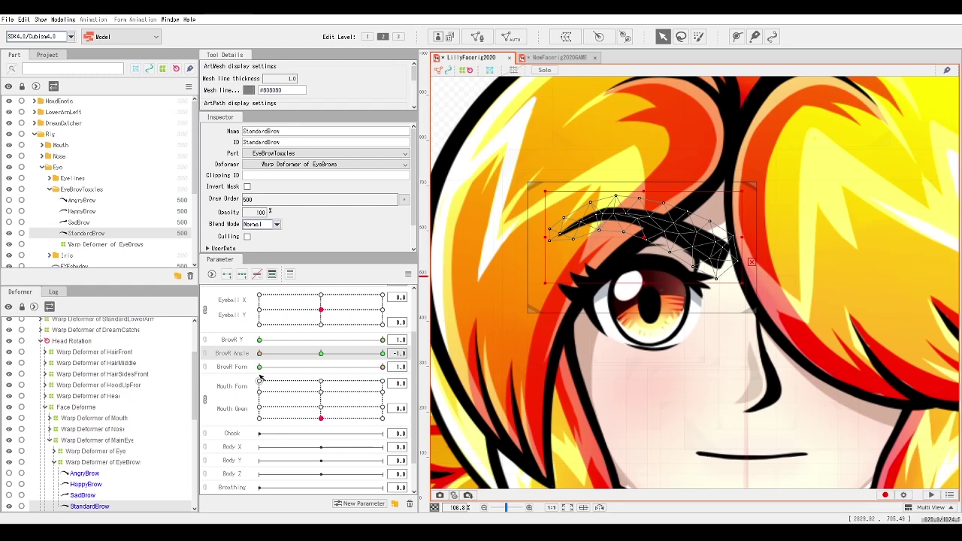
At BrowR Form -1.0, BrowR Angle 0.0 and BrowR Y 1.0, draw a deform path along StandardBrow from its outer tip to its inner end
left_click_drag(386, 366, 232, 374)
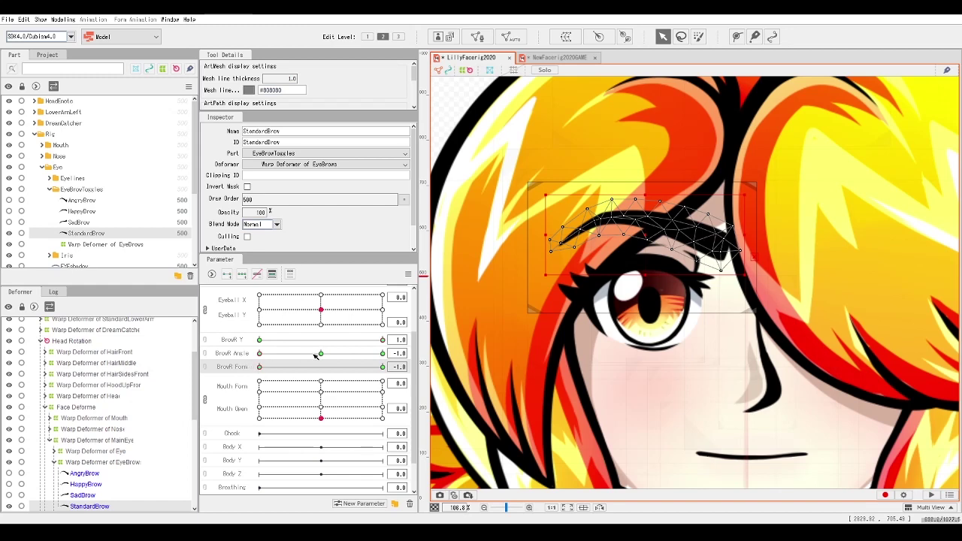
left_click_drag(275, 343, 302, 356)
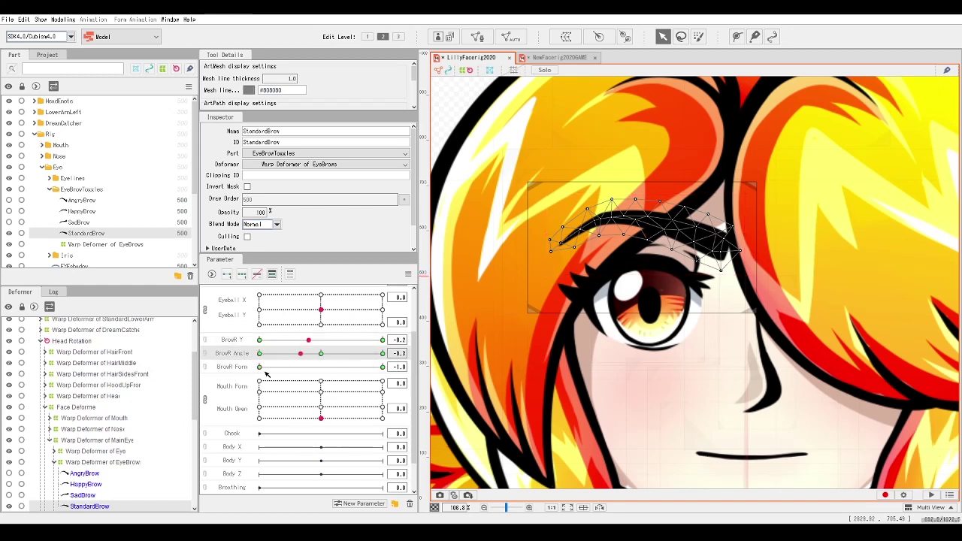
left_click(321, 355)
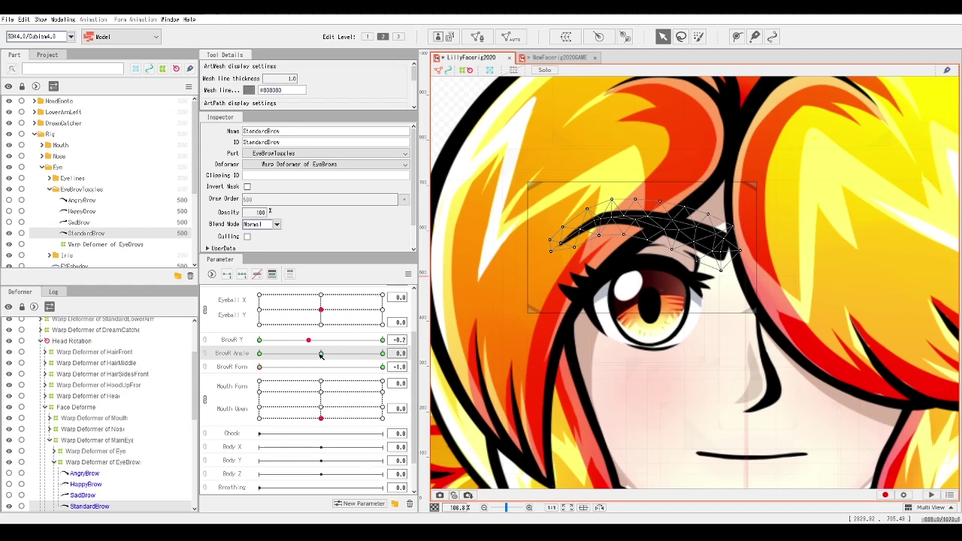
left_click(383, 340)
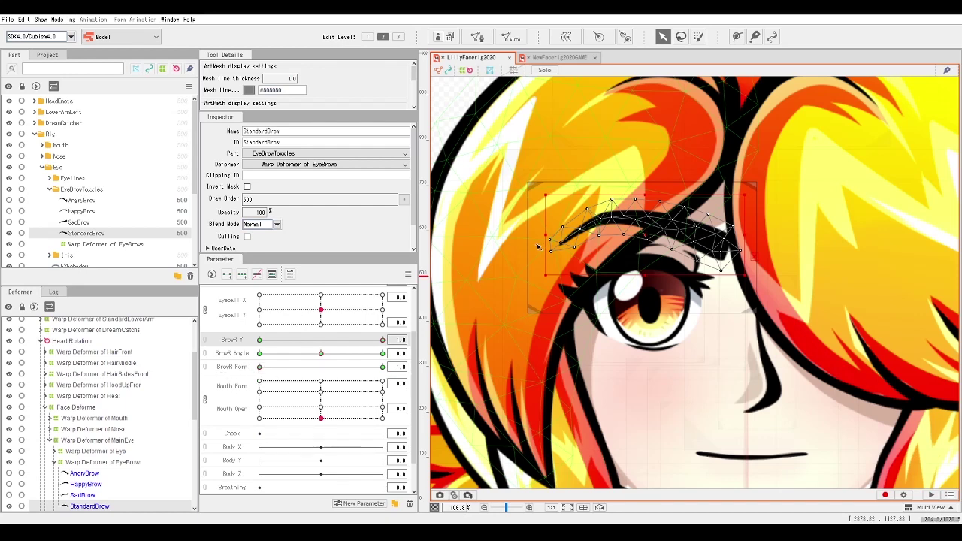
left_click(737, 36)
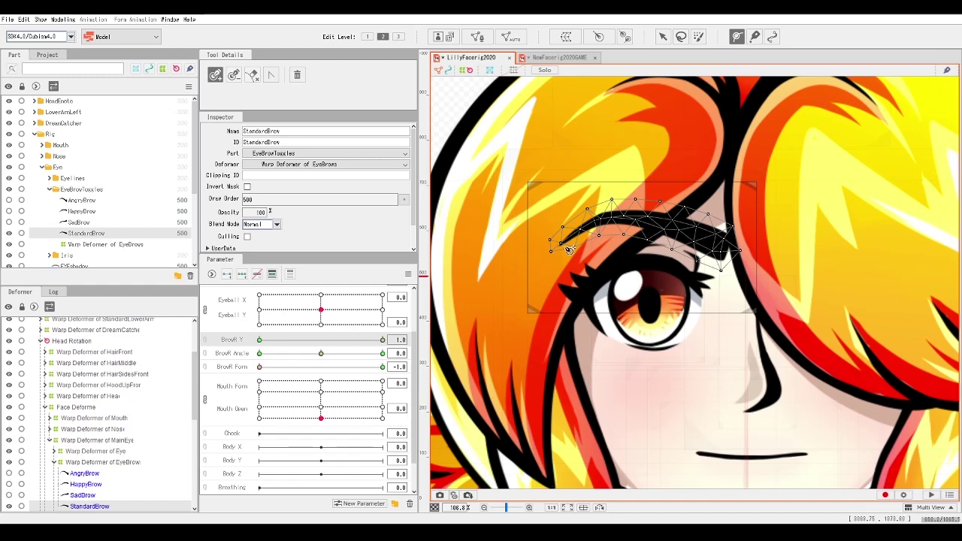
scroll(560, 249, "up", 2)
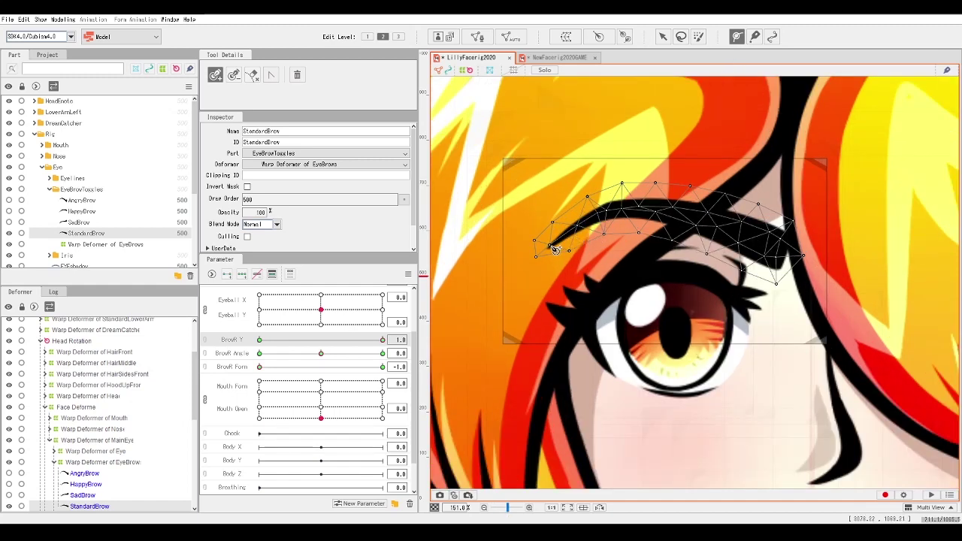
left_click(552, 246)
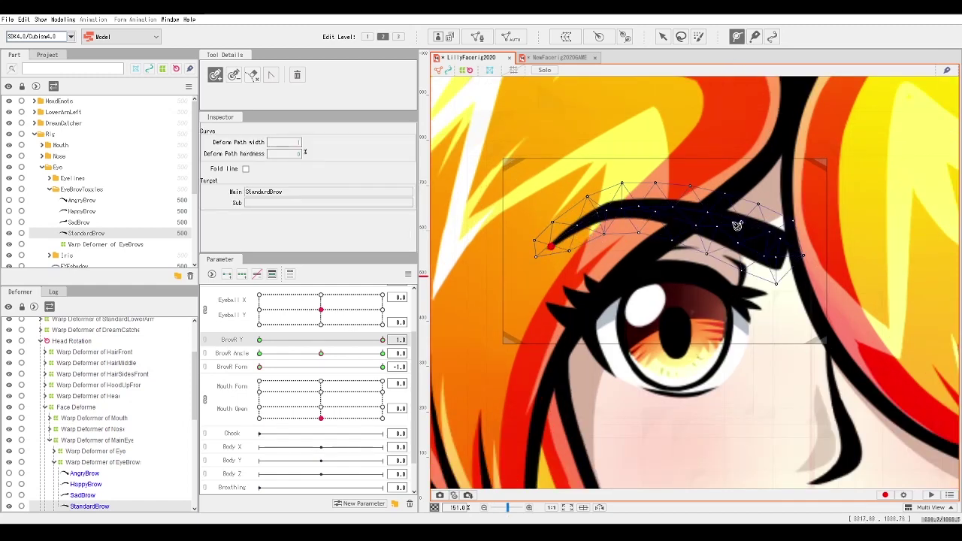
left_click(588, 224)
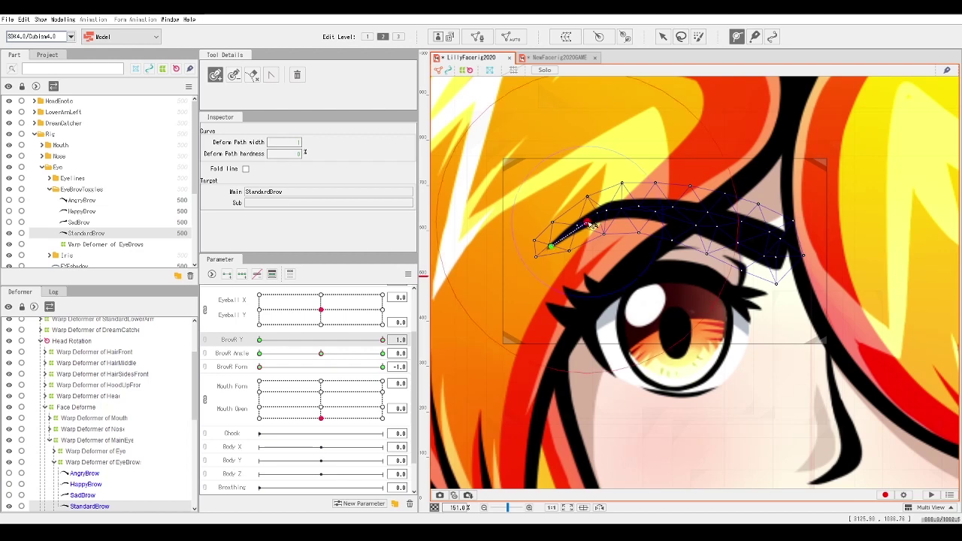
left_click(651, 212)
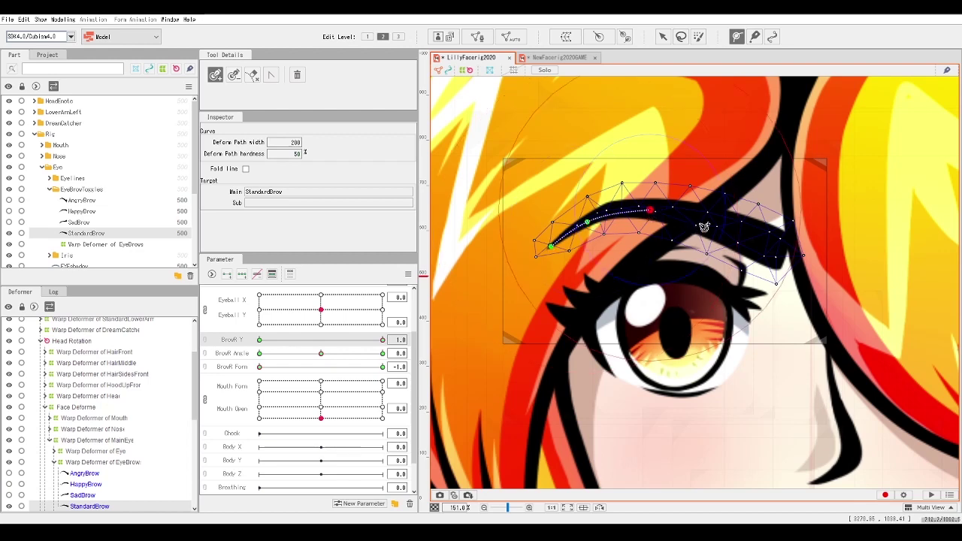
left_click(699, 219)
left_click(746, 238)
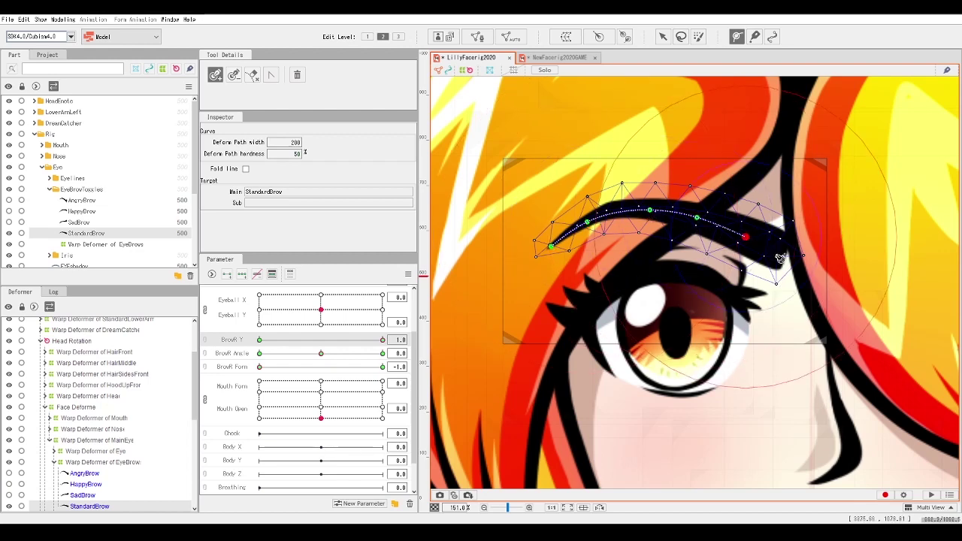
left_click(785, 256)
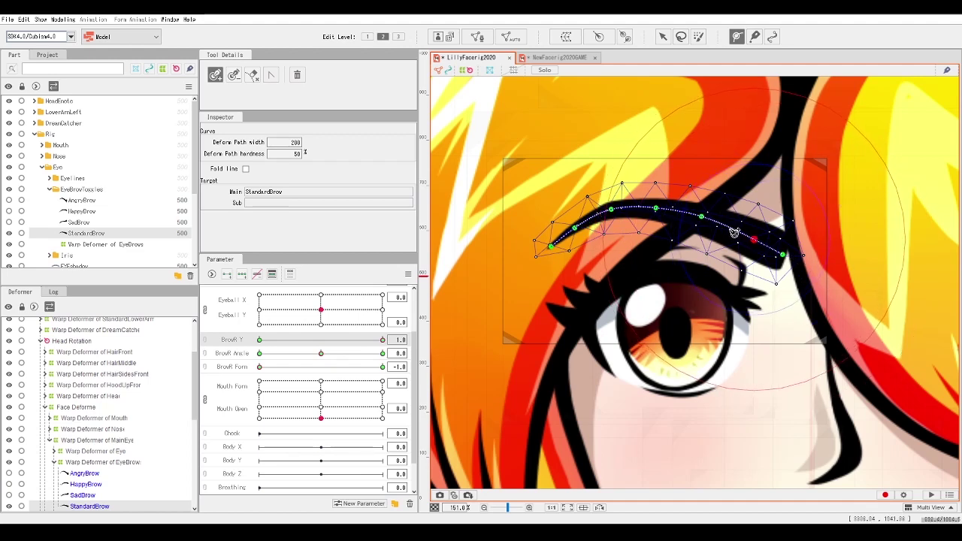
Add a deform path point on the inner half of the brow and even out the spacing of the neighbouring points
left_click(728, 227)
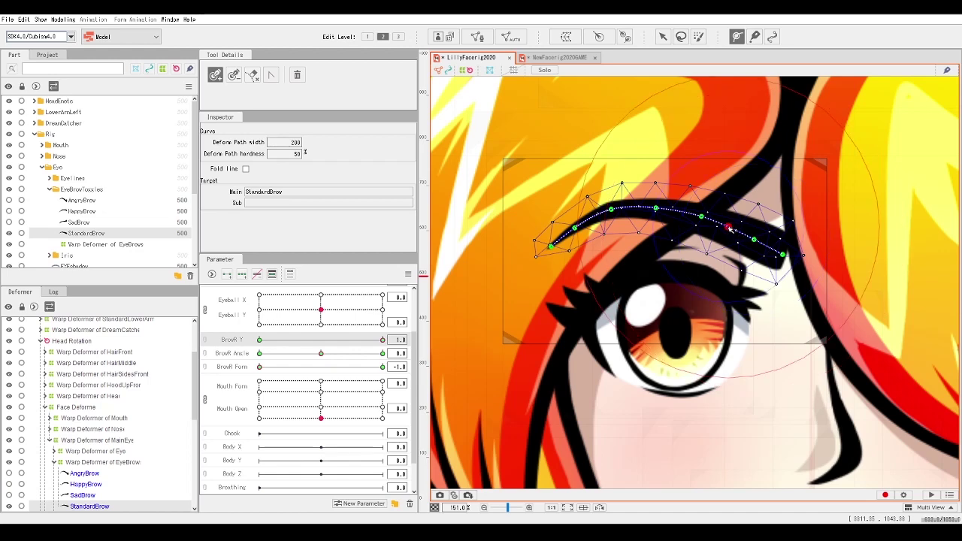
left_click(759, 241)
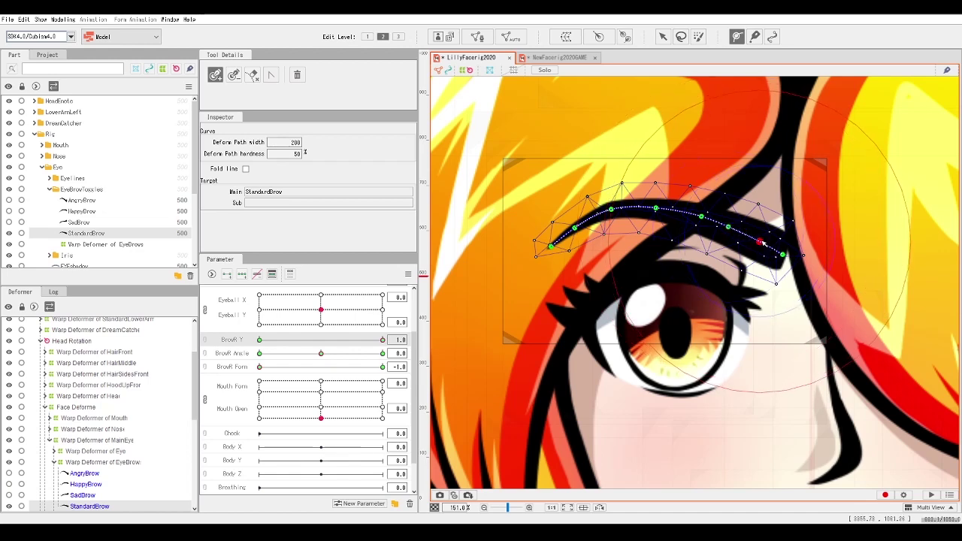
left_click(704, 218)
left_click(656, 210)
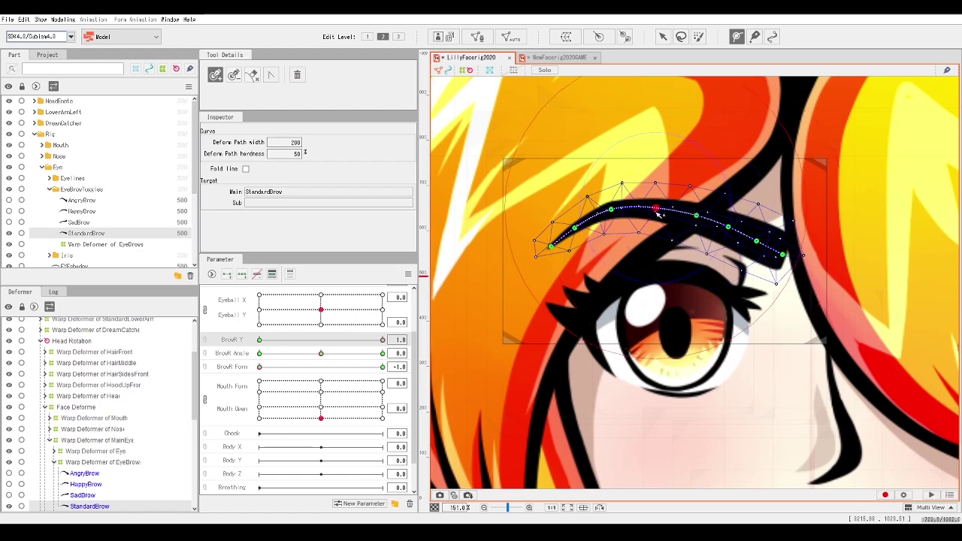
Move the inner deform path points to bend the brow's inner end into a flattened S-curve toward the nose
left_click(664, 36)
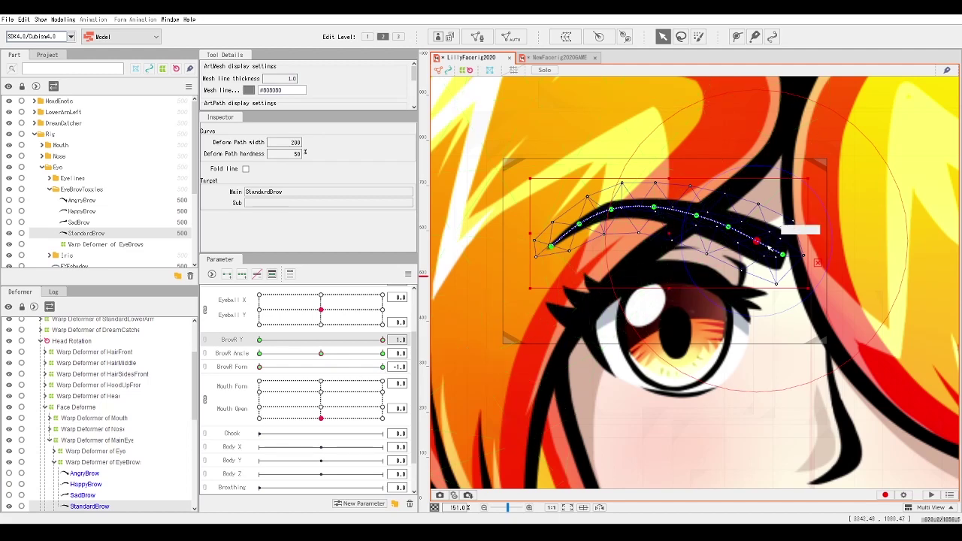
left_click_drag(757, 241, 789, 258)
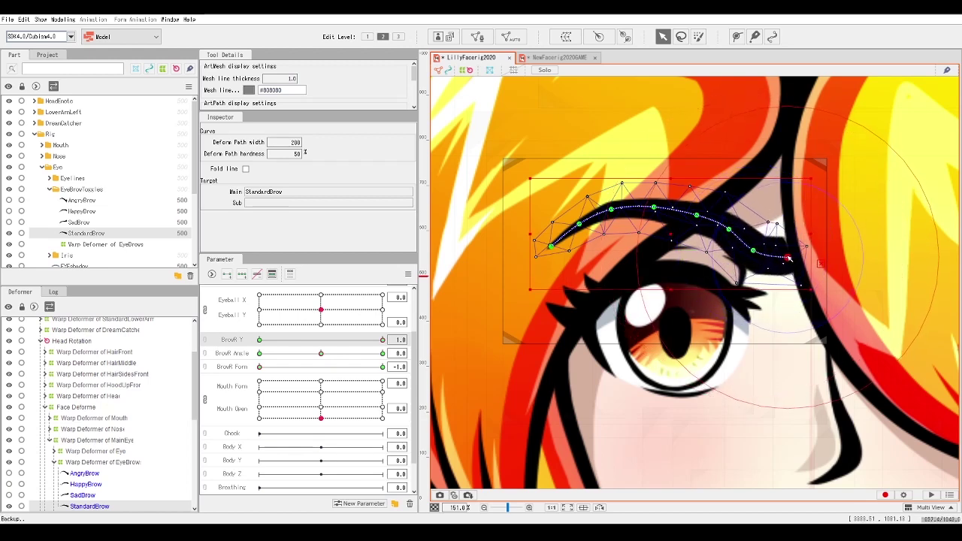
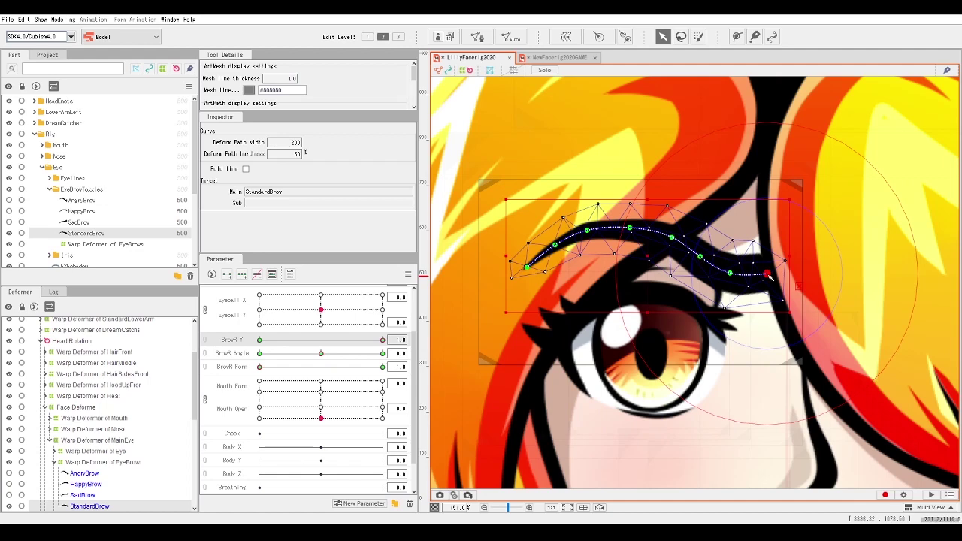
left_click_drag(733, 273, 732, 272)
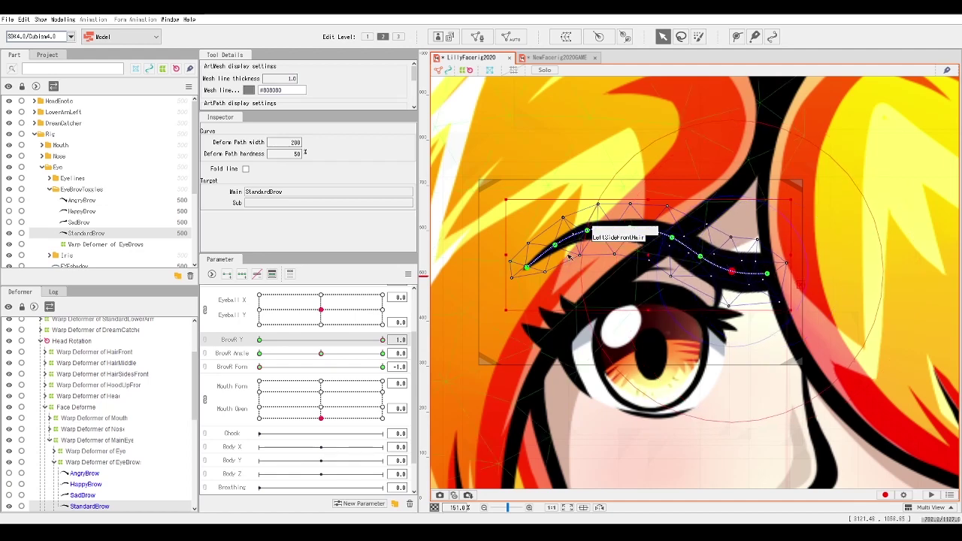
left_click(672, 240)
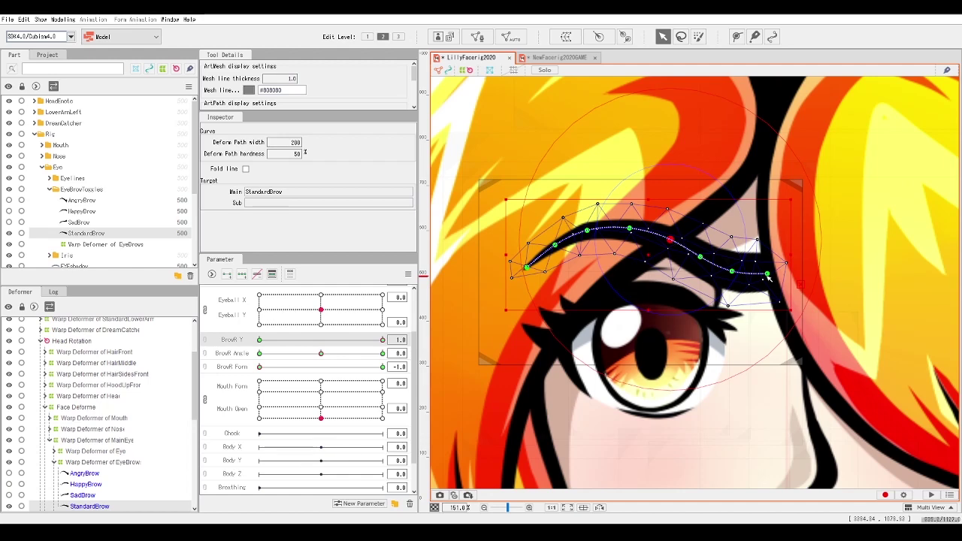
Raise the brow's outer tip slightly at BrowR Form -1.0 and compare the curved shape with BrowR Form 1.0
scroll(767, 277, "down", 2)
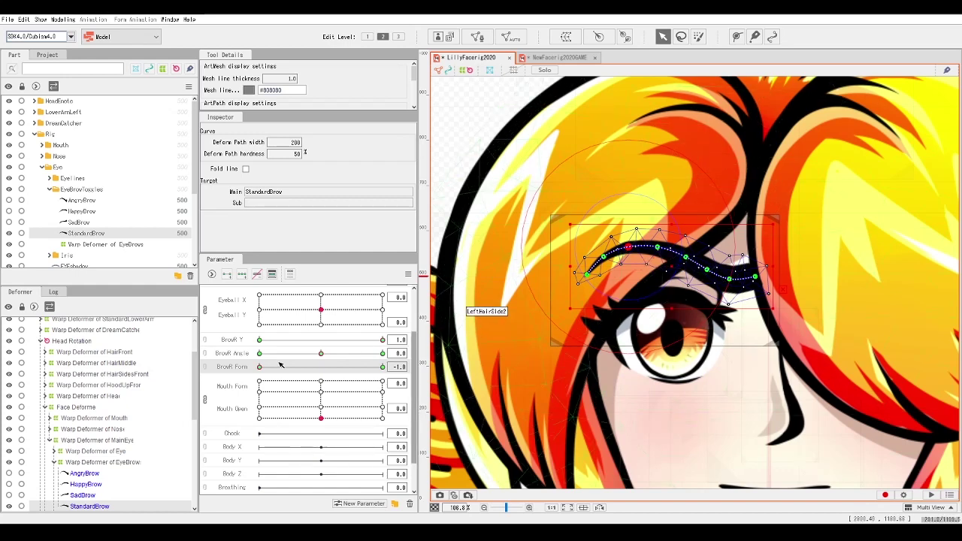
mouse_move(262, 367)
left_mouse_down()
mouse_move(401, 367)
mouse_move(259, 367)
left_mouse_up()
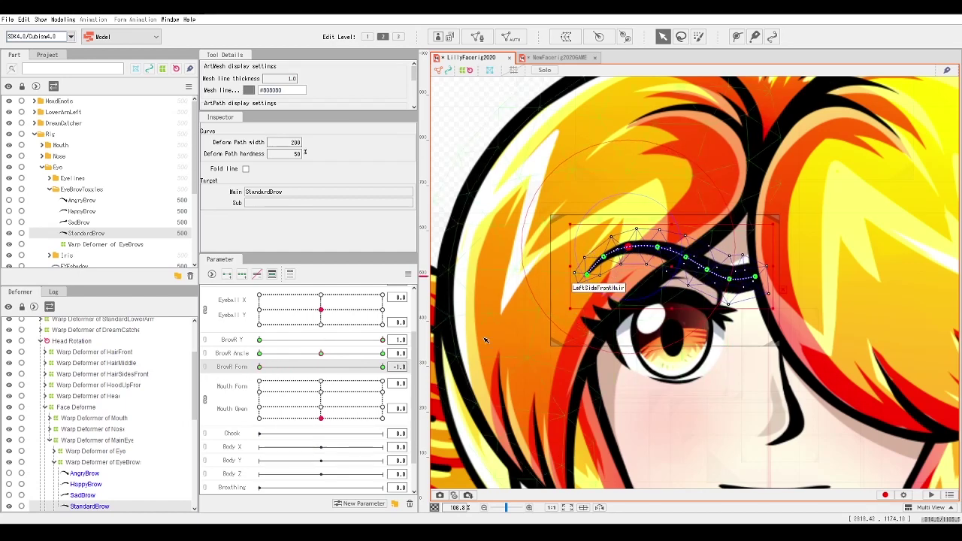
left_click(588, 275)
left_click_drag(592, 279, 594, 275)
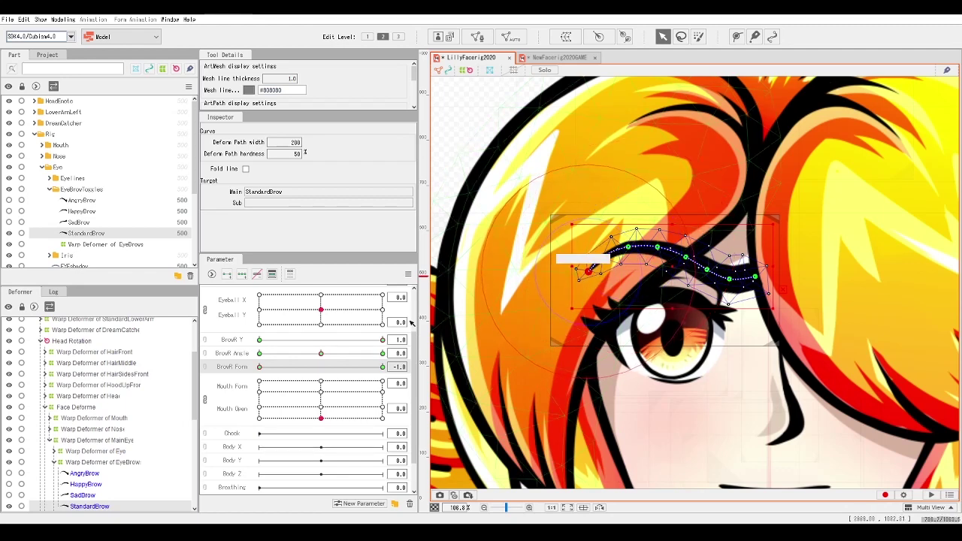
left_click_drag(259, 367, 240, 388)
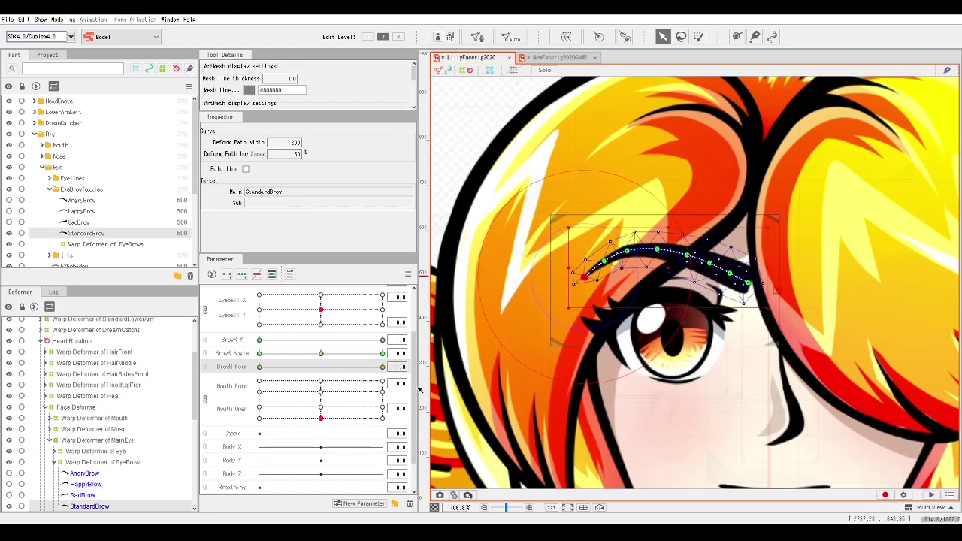
mouse_move(321, 353)
left_mouse_down()
mouse_move(263, 360)
mouse_move(323, 354)
left_mouse_up()
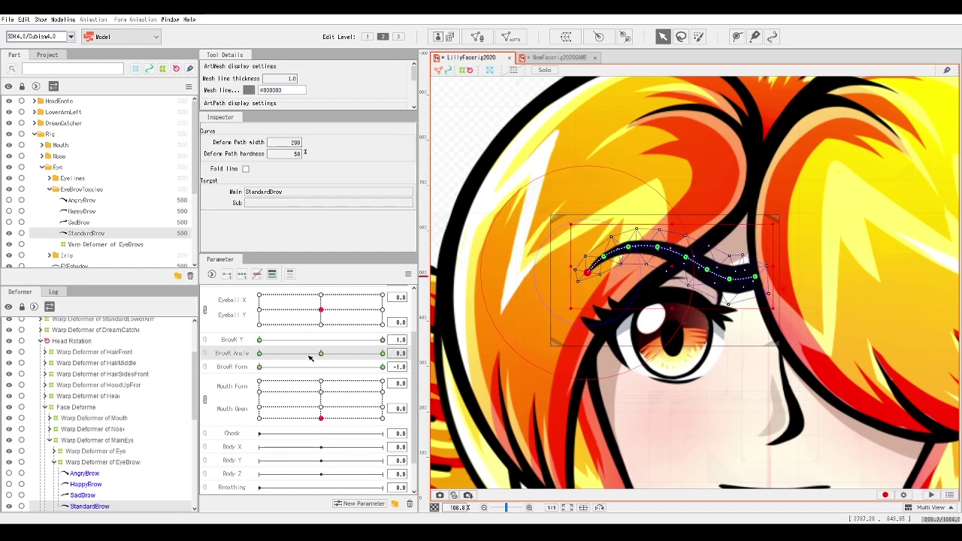
Copy the curved brow shape from BrowR Angle 0.0 and paste it at BrowR Angle -1.0 and 1.0, with BrowR Y at 1.0
left_click(384, 341)
mouse_move(383, 341)
left_mouse_down()
mouse_move(228, 338)
mouse_move(399, 347)
left_mouse_up()
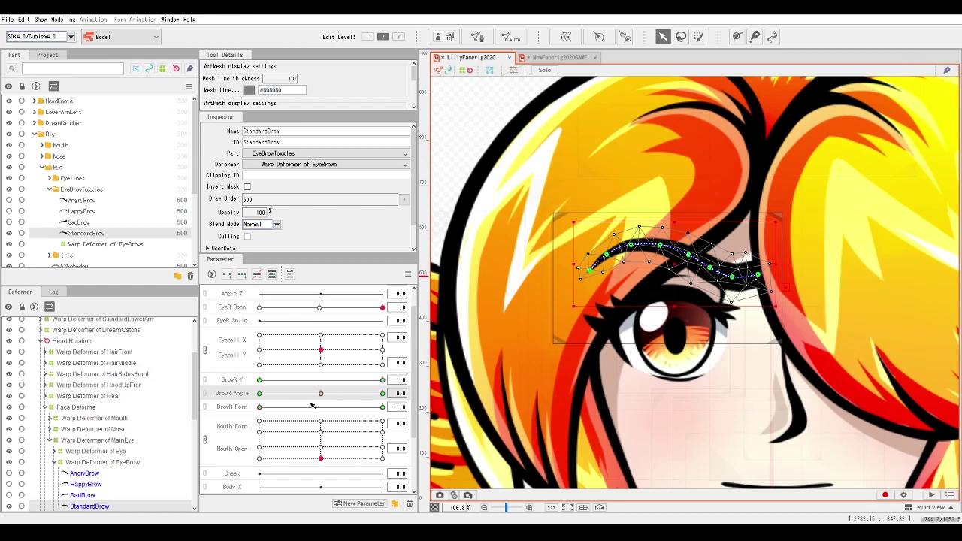
left_click(259, 394)
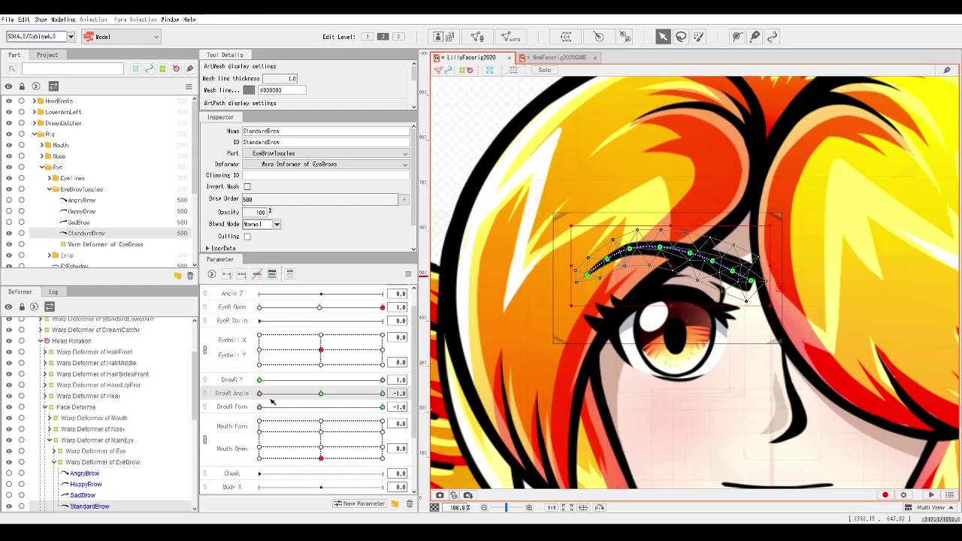
key("ctrl+v")
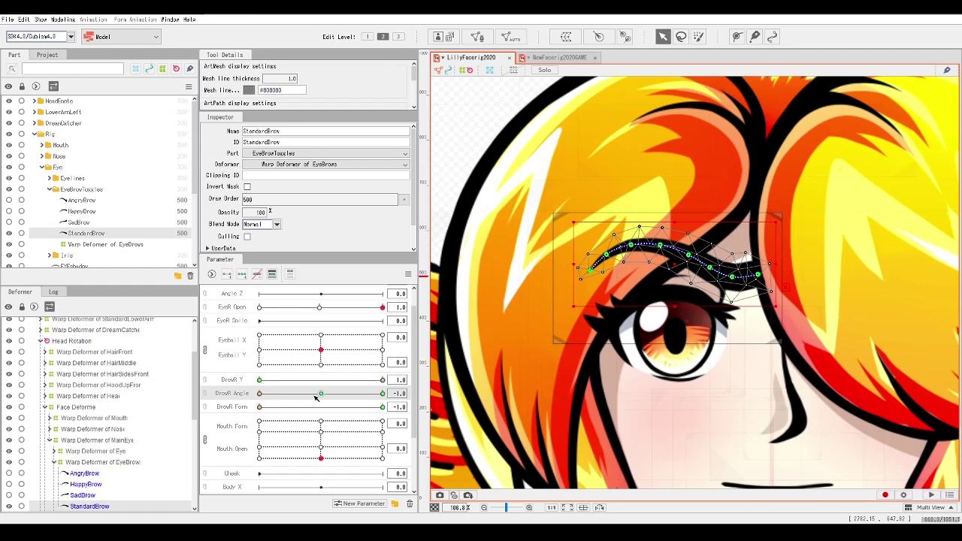
left_click(384, 395)
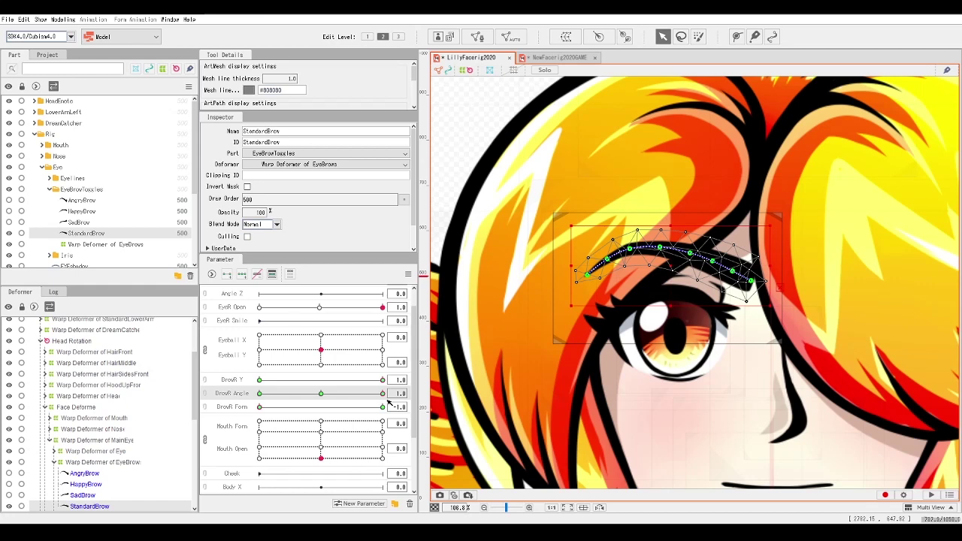
key("ctrl+v")
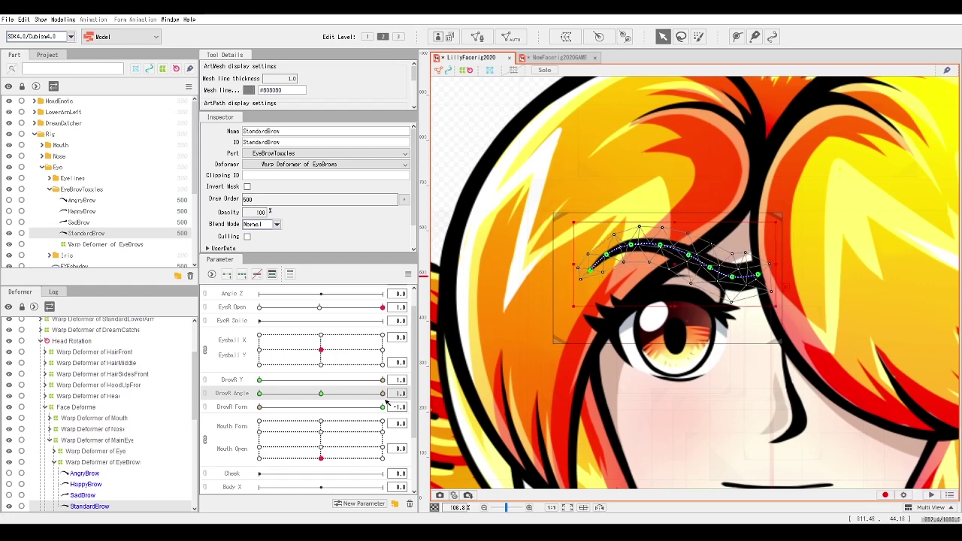
Paste the curved brow shape at BrowR Y -1.0 and BrowR Angle 1.0 with BrowR Form at -1.0
scroll(295, 419, "down", 1)
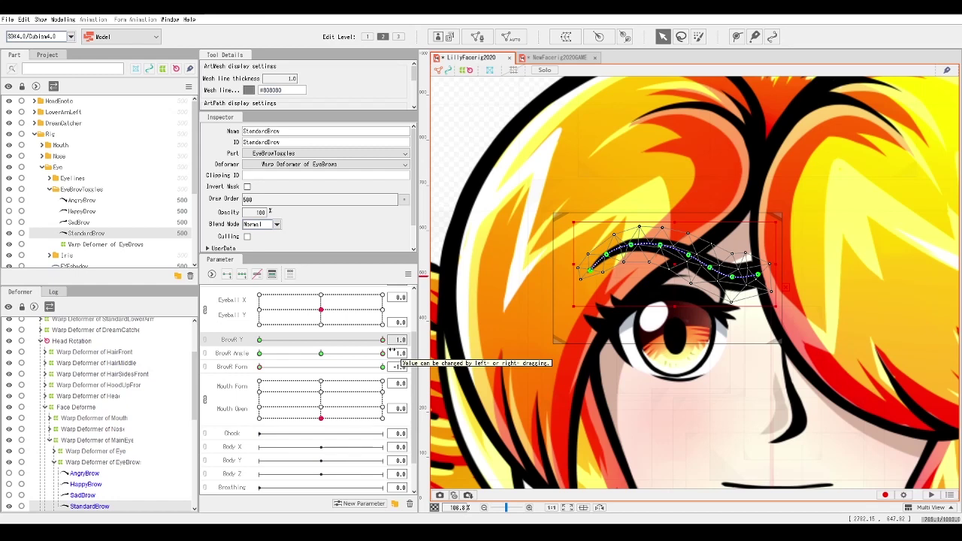
left_click(260, 341)
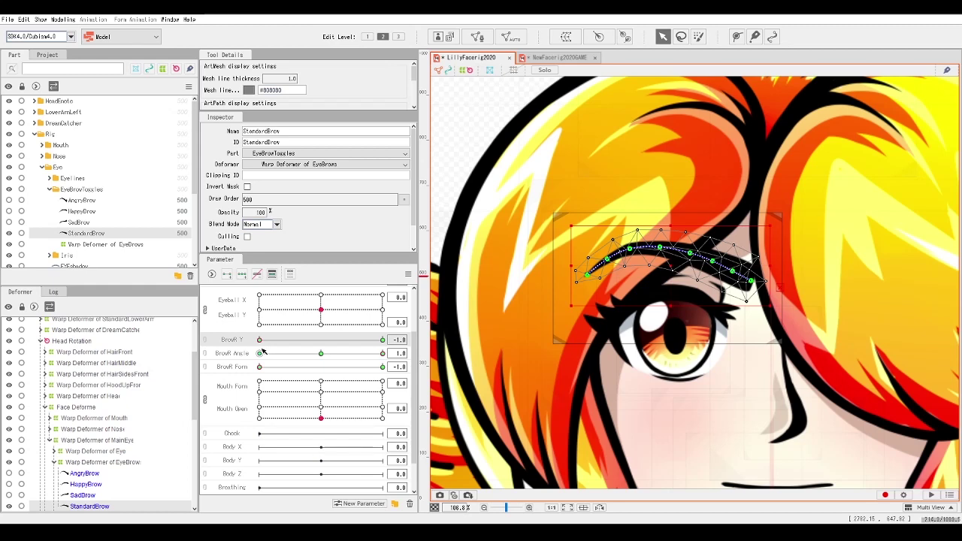
left_click(297, 367)
scroll(391, 381, "up", 1)
left_click_drag(391, 380, 355, 379)
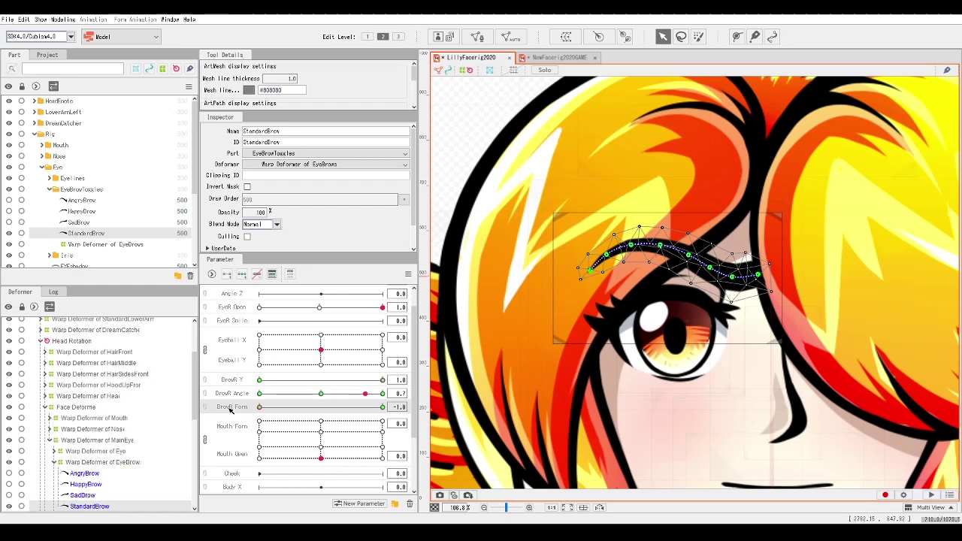
Check the brow shape across the BrowR Angle and BrowR Y ranges with BrowR Form at -1.0
left_click_drag(259, 407, 205, 431)
left_click_drag(302, 403, 384, 398)
mouse_move(257, 382)
left_mouse_down()
mouse_move(397, 387)
mouse_move(319, 397)
mouse_move(388, 404)
left_mouse_up()
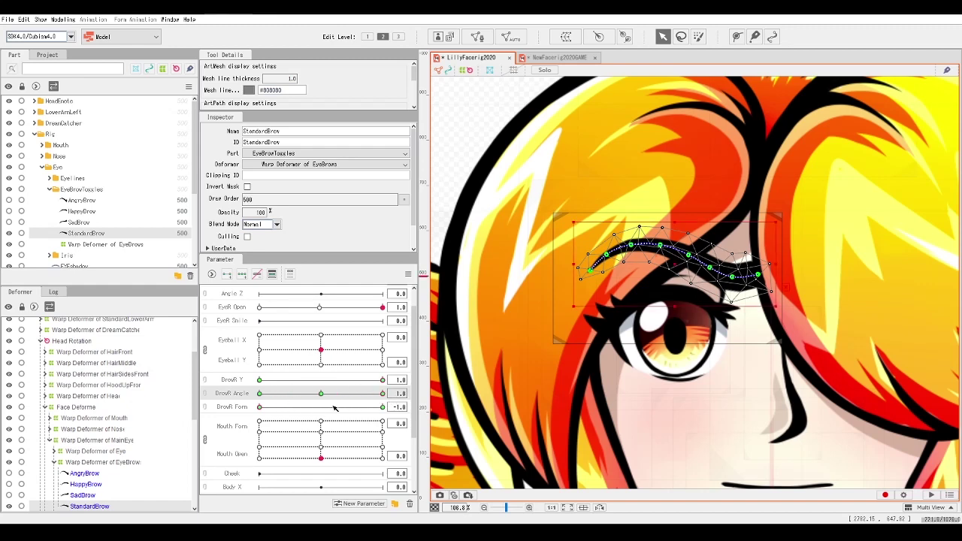
left_click_drag(297, 381, 245, 385)
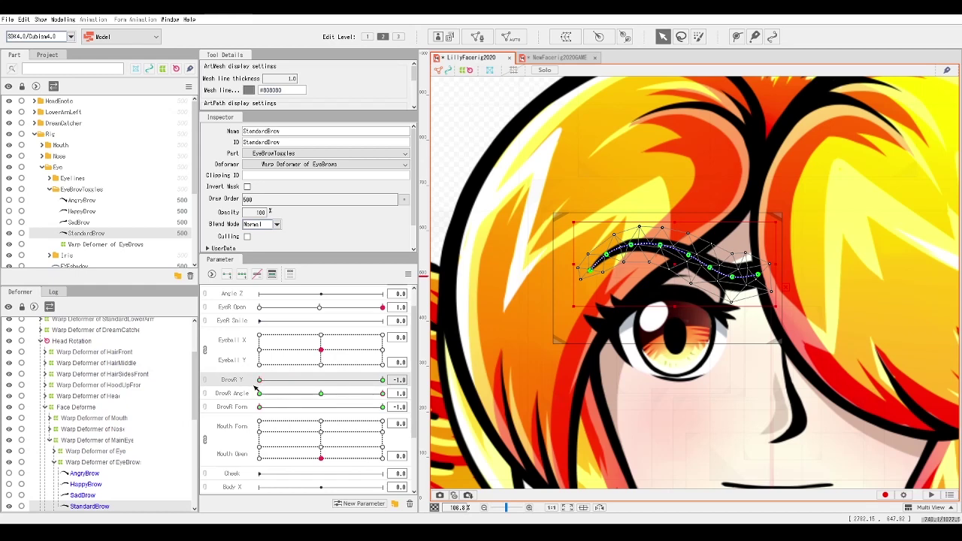
left_click_drag(358, 398, 220, 411)
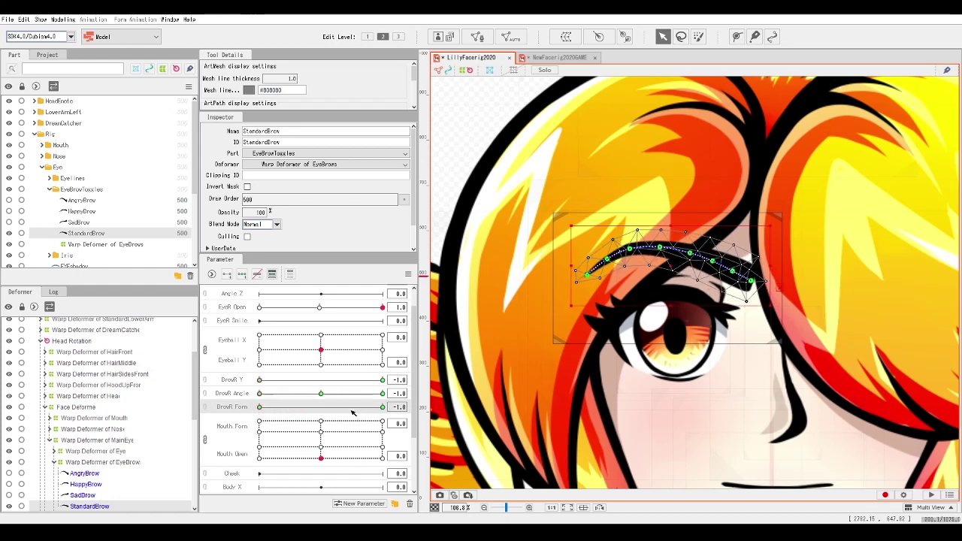
Copy the curved brow shape from BrowR Angle 1.0 and paste it at BrowR Angle 0.0 and -1.0, with BrowR Y and BrowR Form at -1.0
left_click_drag(360, 394, 330, 395)
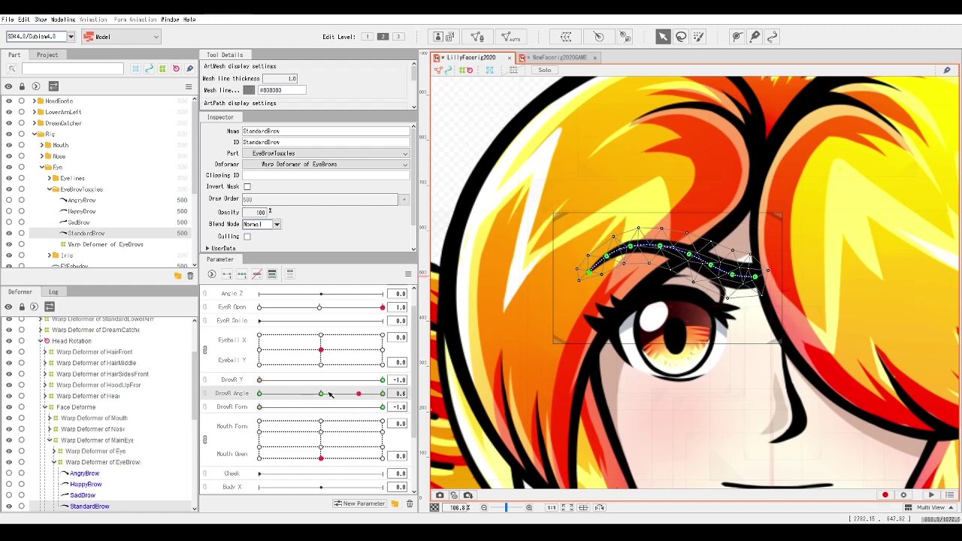
left_click(322, 394)
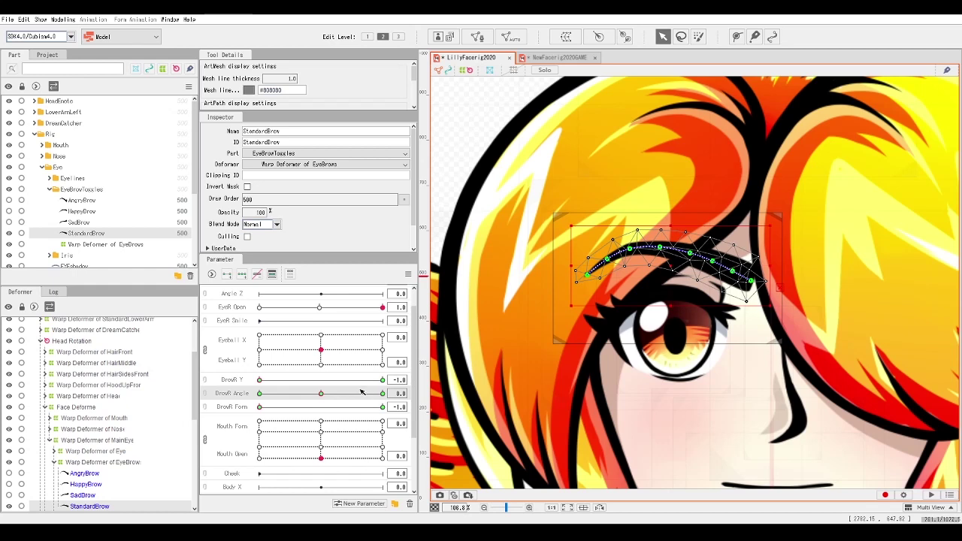
left_click(385, 394)
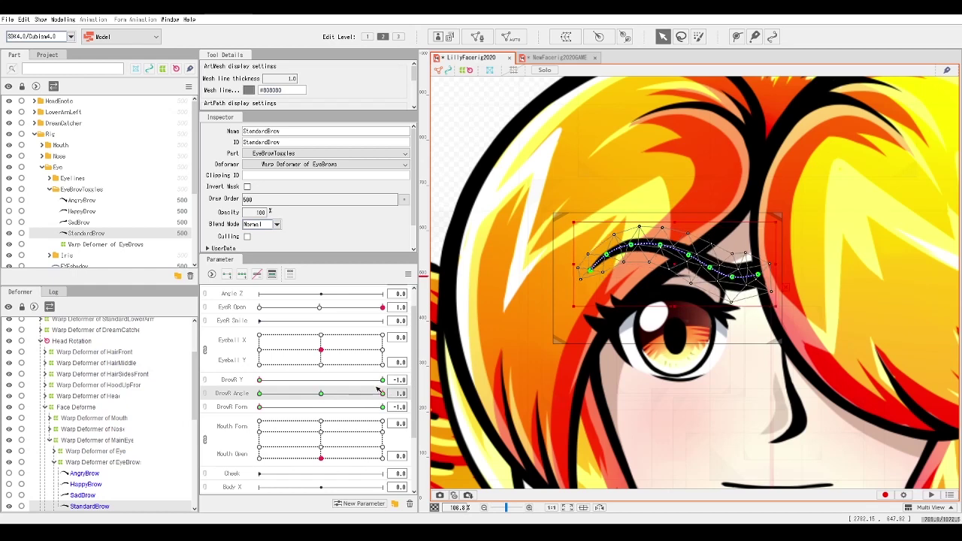
mouse_move(262, 408)
left_mouse_down()
mouse_move(272, 416)
mouse_move(253, 418)
left_mouse_up()
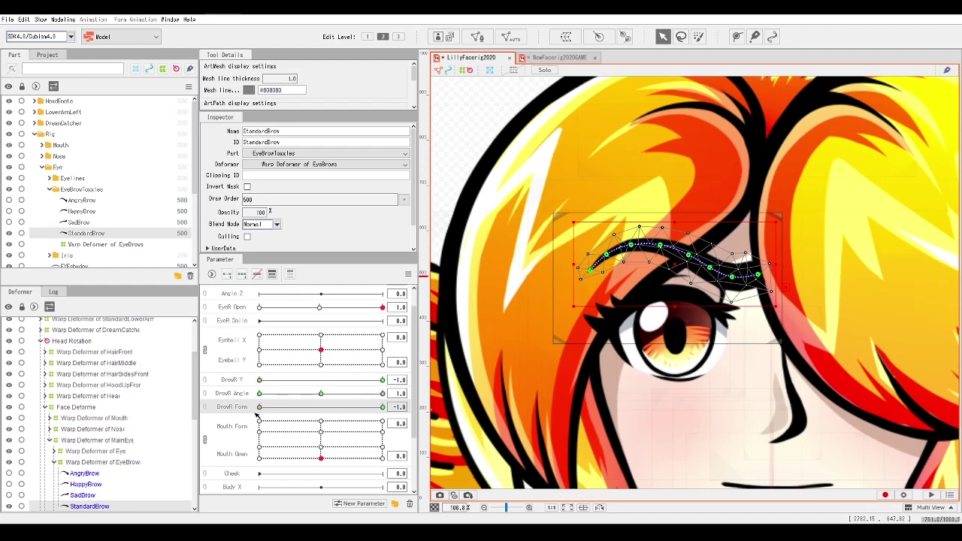
left_click(382, 395)
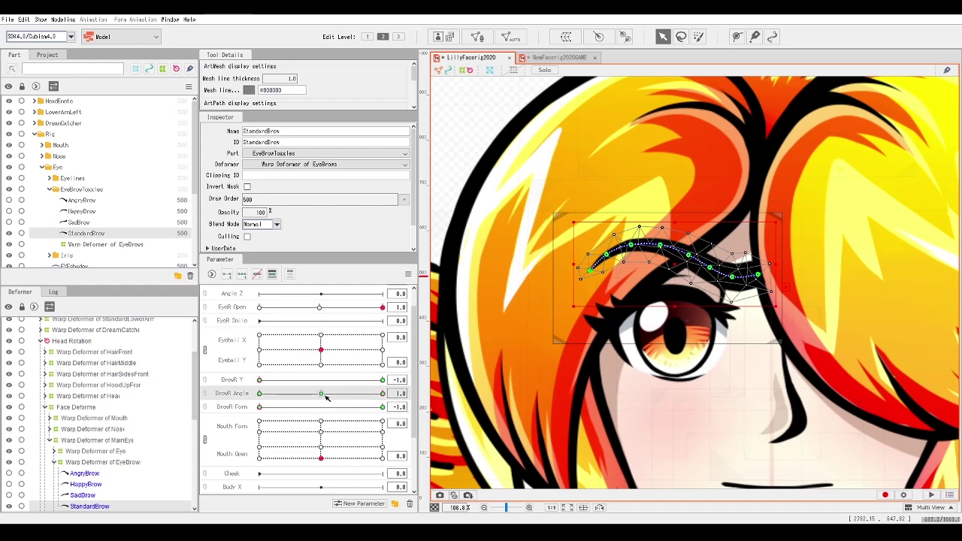
key("ctrl+v")
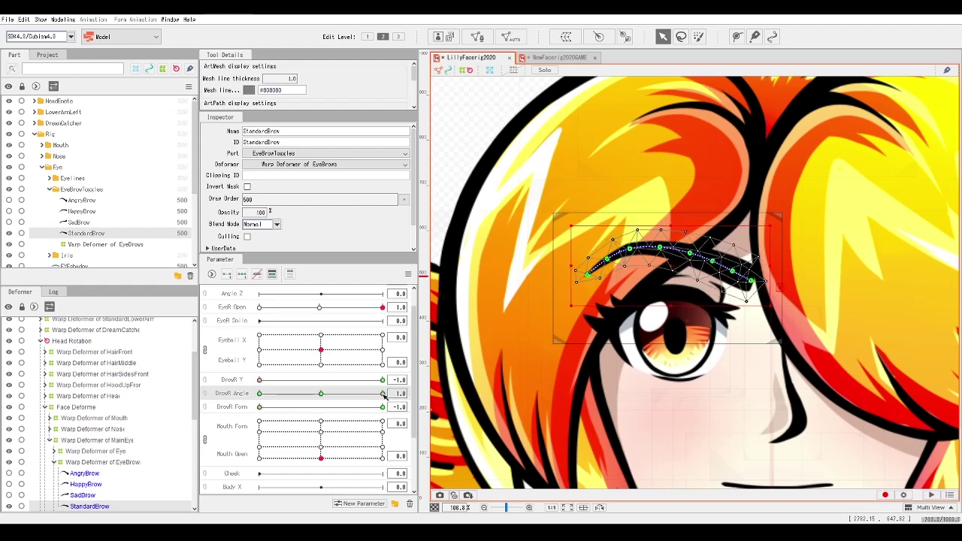
left_click(384, 395)
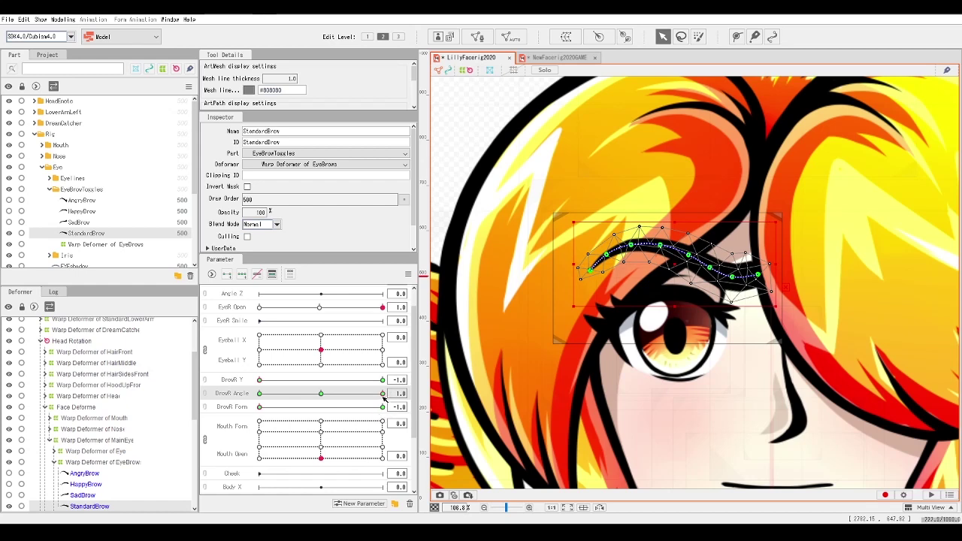
left_click(321, 395)
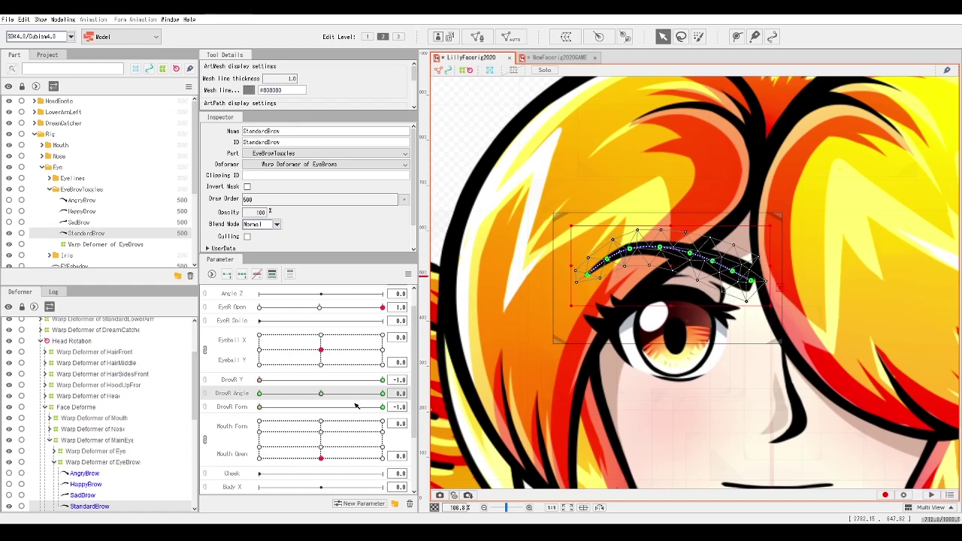
key("ctrl+v")
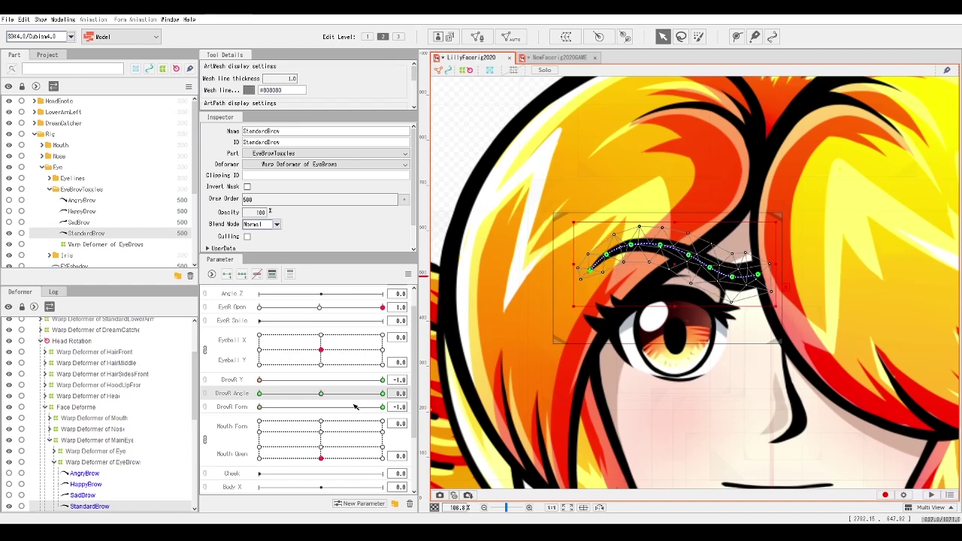
left_click(260, 393)
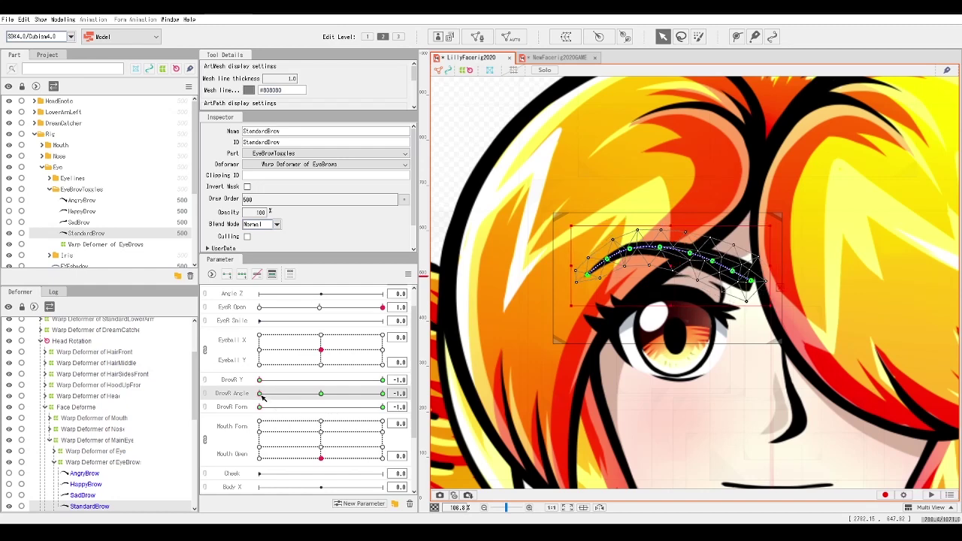
Check how the brow moves across the BrowR Form, BrowR Angle and BrowR Y ranges
left_click_drag(260, 407, 332, 386)
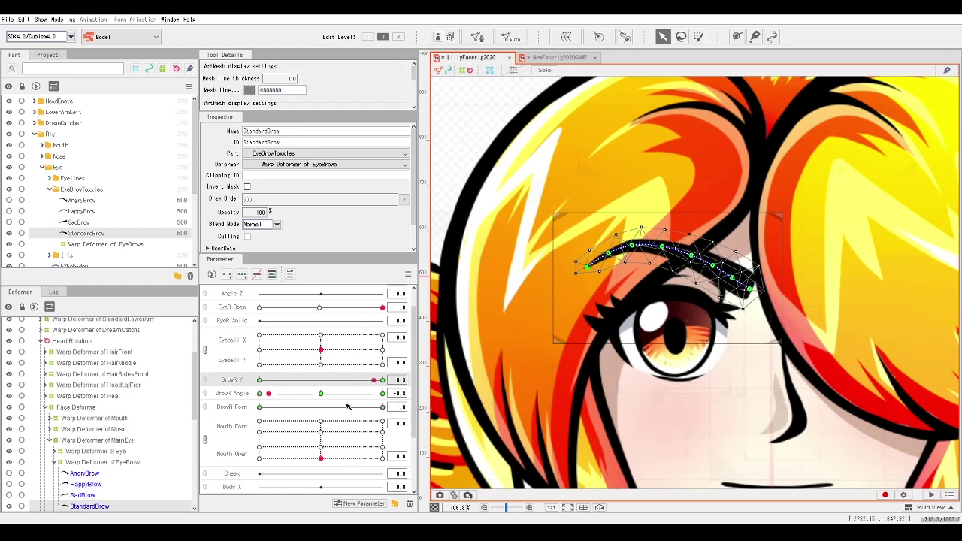
left_click_drag(334, 407, 196, 409)
left_click_drag(359, 400, 293, 400)
left_click_drag(374, 382, 282, 380)
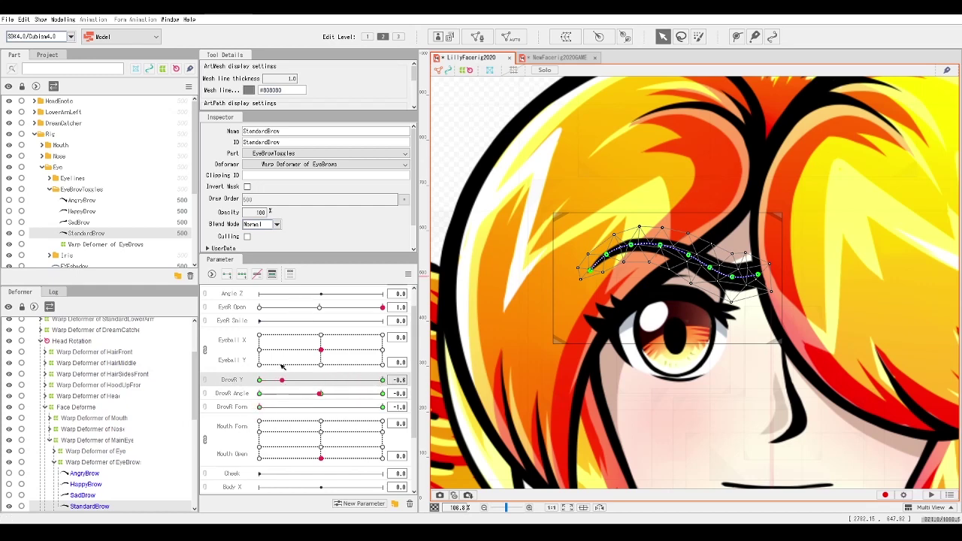
left_click_drag(285, 384, 339, 384)
left_click(382, 407)
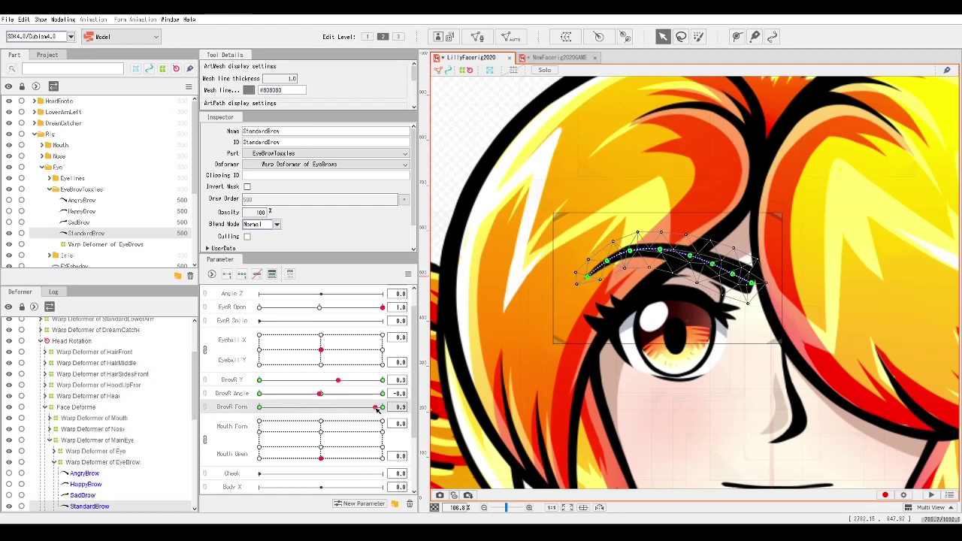
left_click_drag(327, 411, 222, 414)
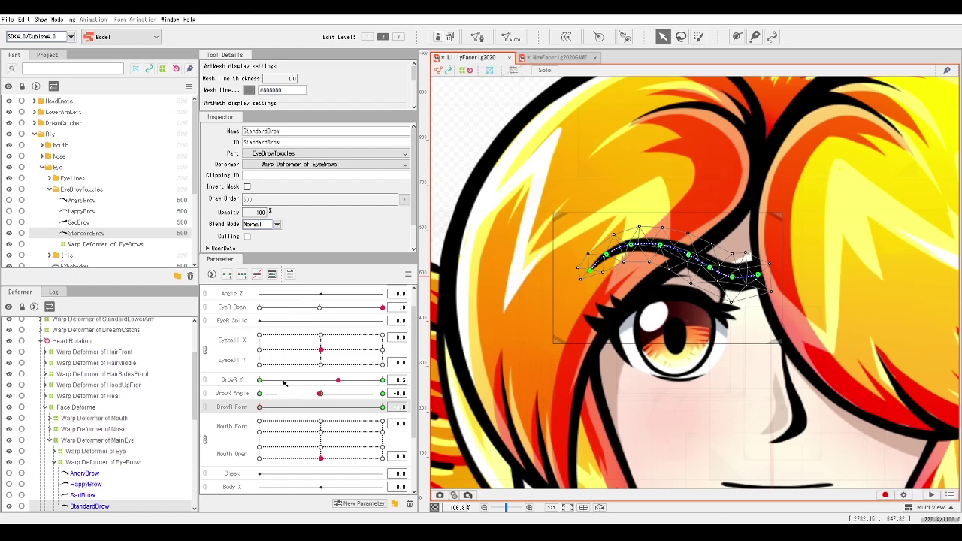
Lower the curved brow slightly at BrowR Y -1.0 with BrowR Angle 0.0 and BrowR Form -1.0, and compare it with BrowR Y 1.0
scroll(276, 382, "down", 2)
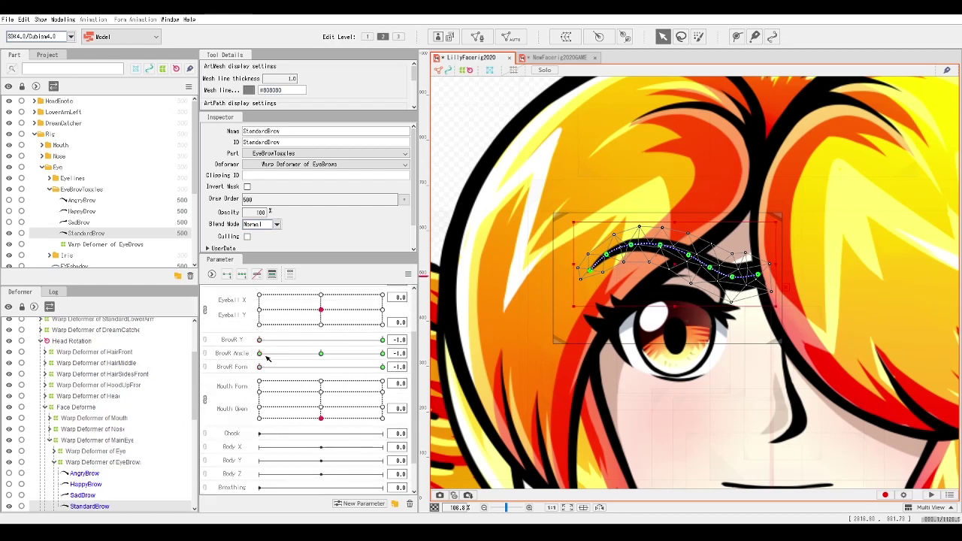
left_click(322, 354)
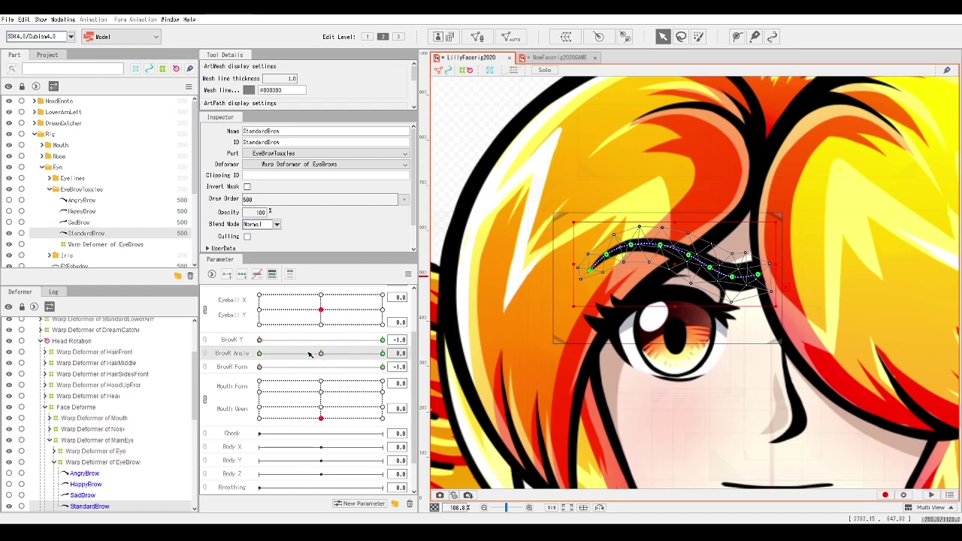
left_click(235, 341)
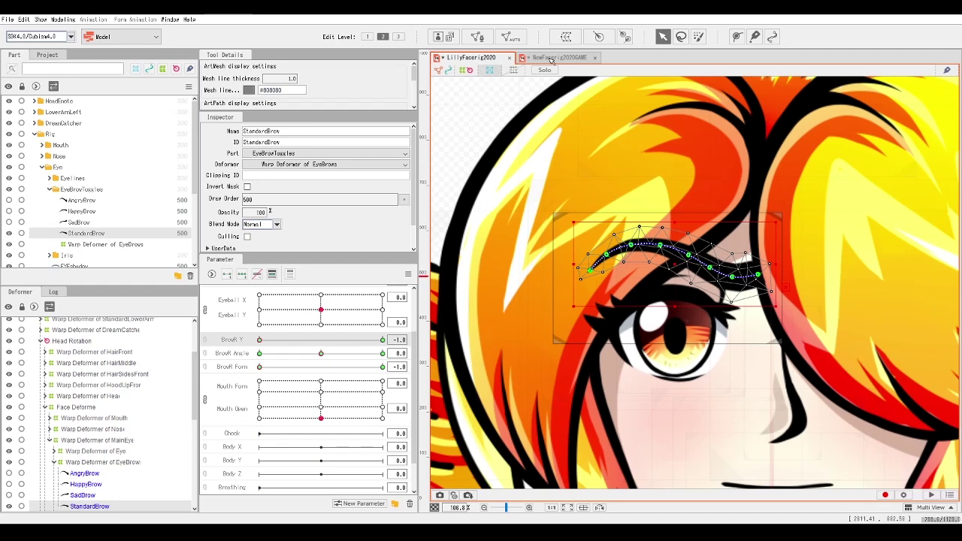
left_click(382, 340)
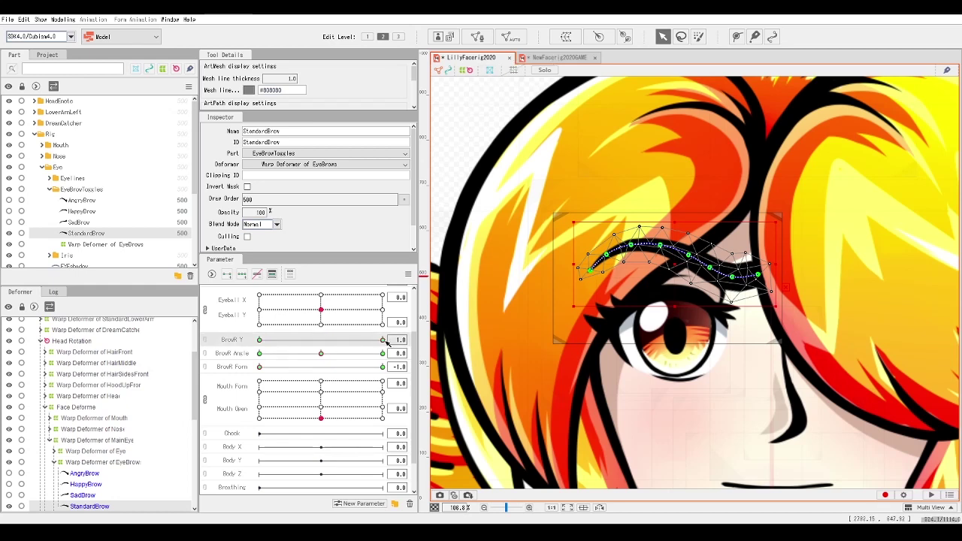
left_click(259, 340)
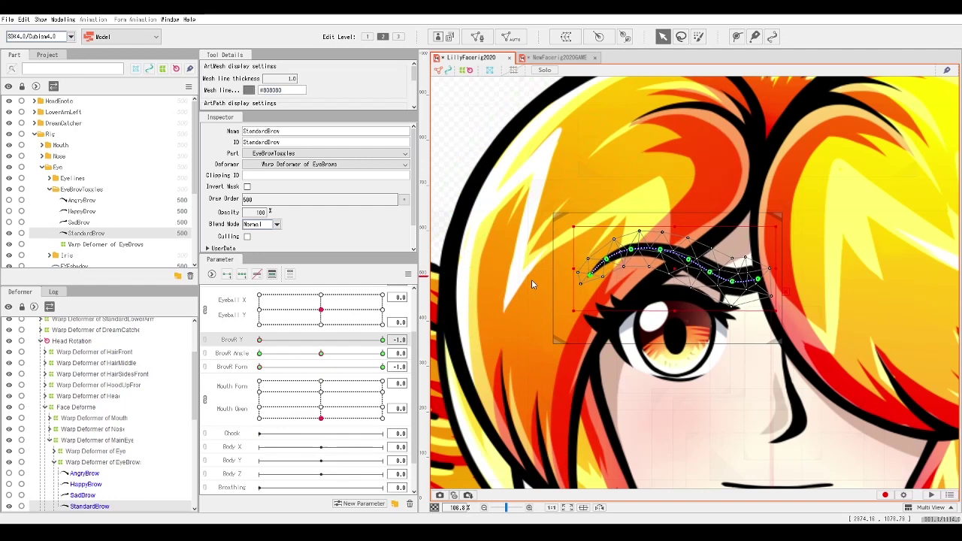
left_click(382, 339)
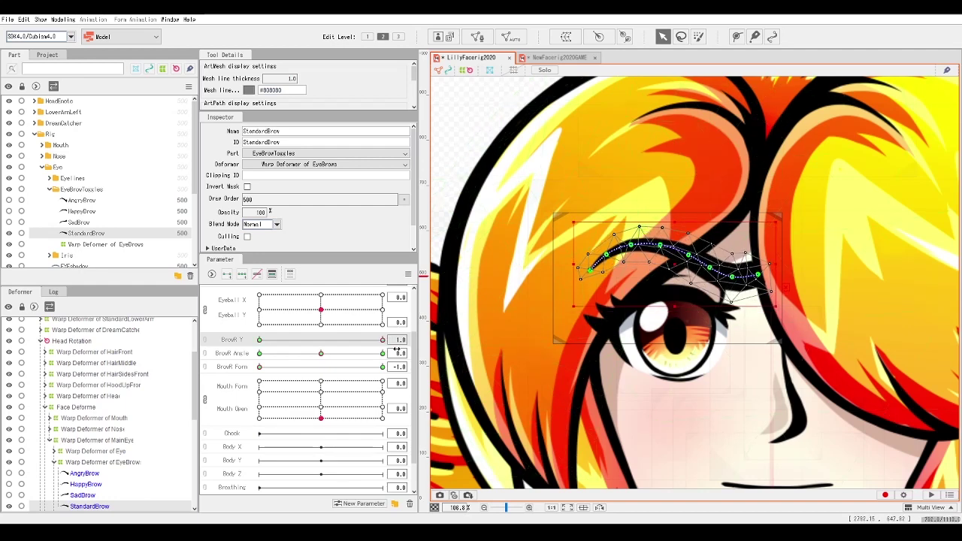
left_click_drag(383, 339, 260, 340)
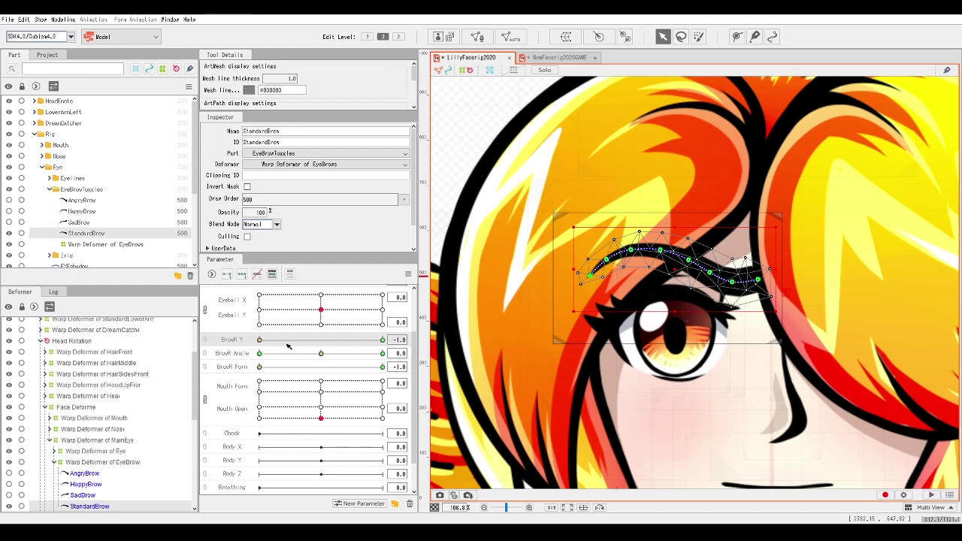
left_click(383, 341)
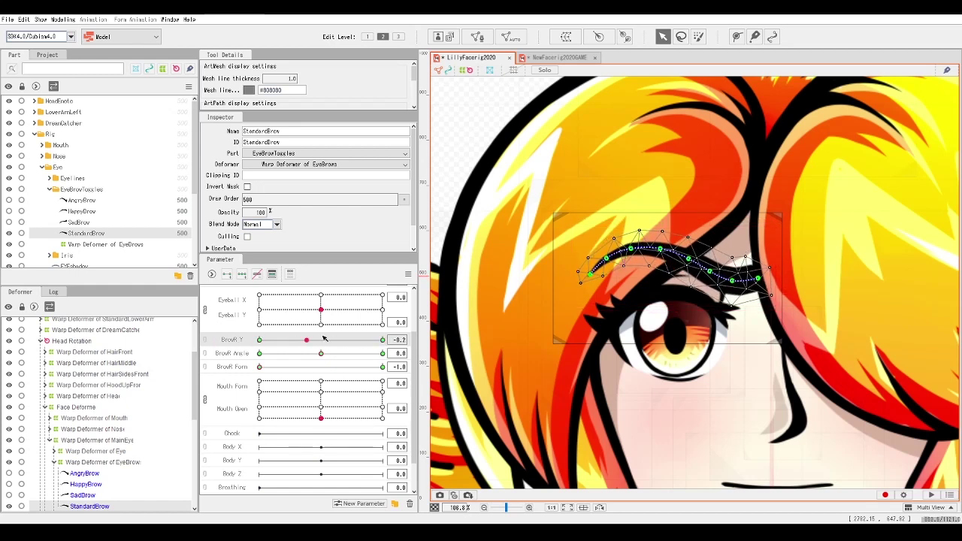
left_click(257, 340)
mouse_move(254, 343)
left_mouse_down()
mouse_move(389, 340)
mouse_move(217, 340)
left_mouse_up()
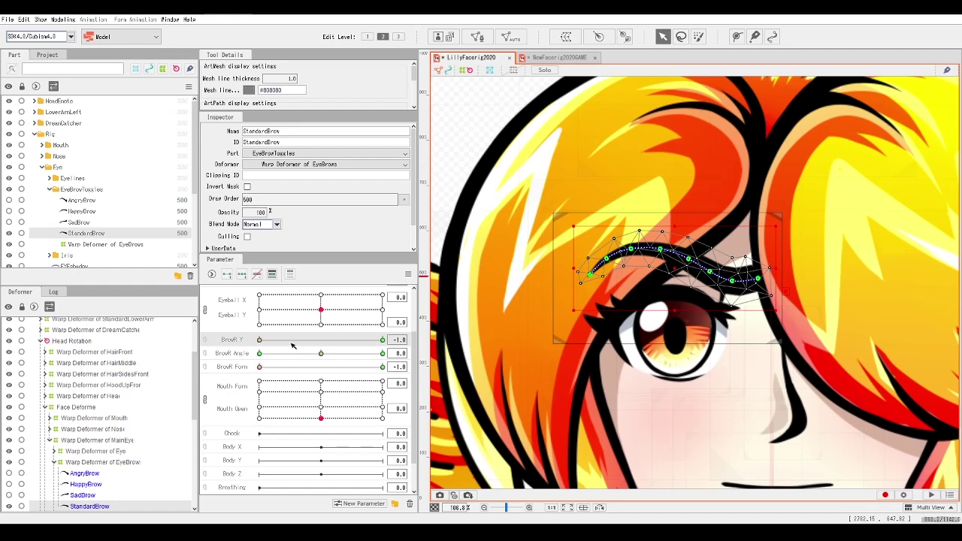
Copy the lowered curved brow from BrowR Angle 0.0 and paste it at BrowR Angle -1.0 and 1.0, with BrowR Y at -1.0
left_click(322, 354)
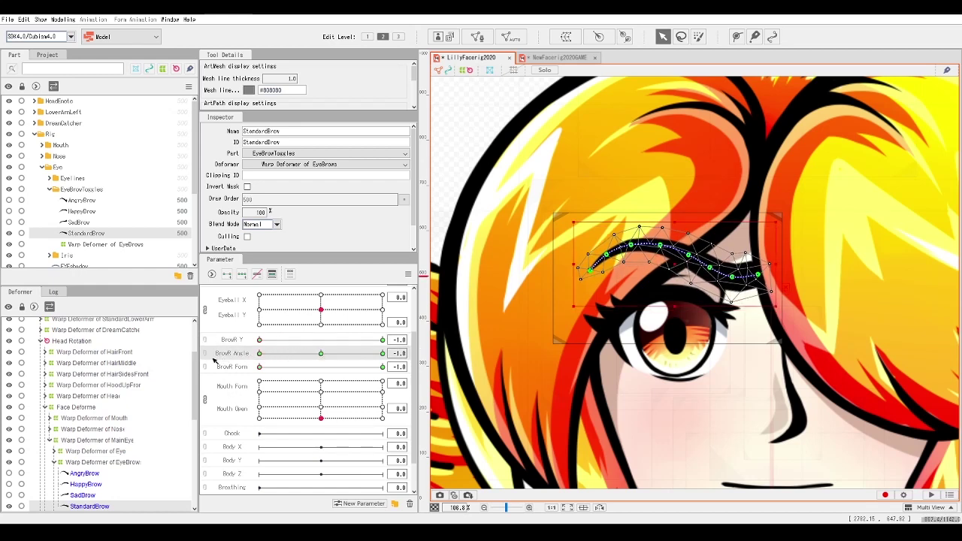
left_click(321, 354)
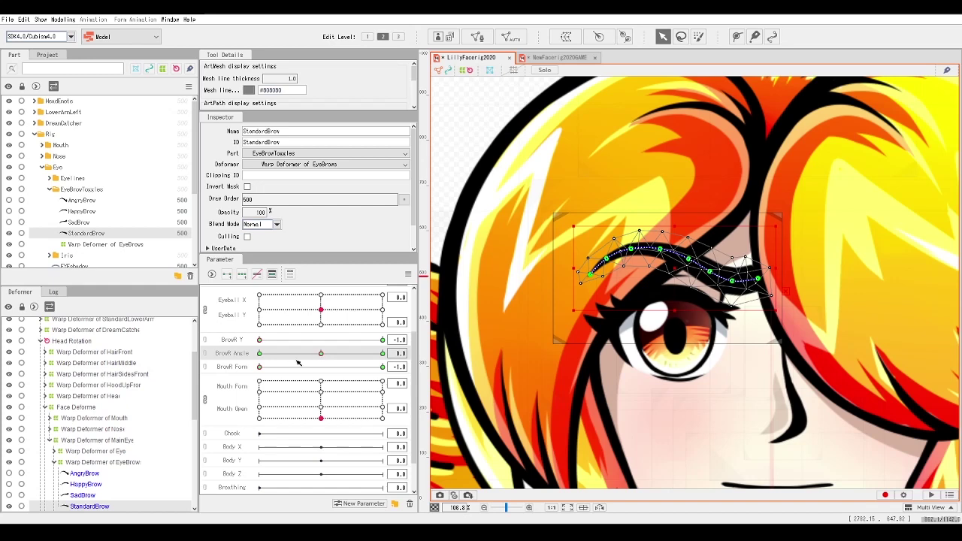
left_click(259, 354)
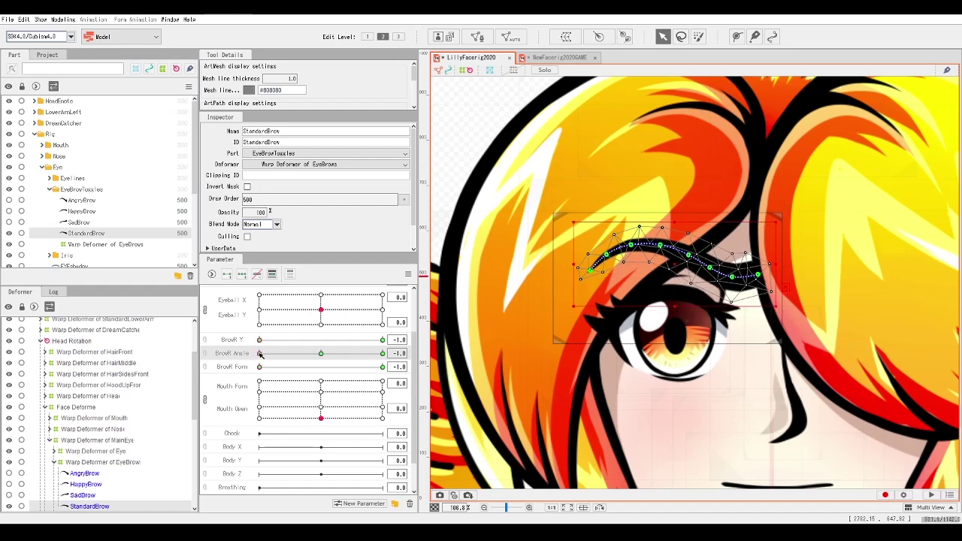
left_click(298, 362)
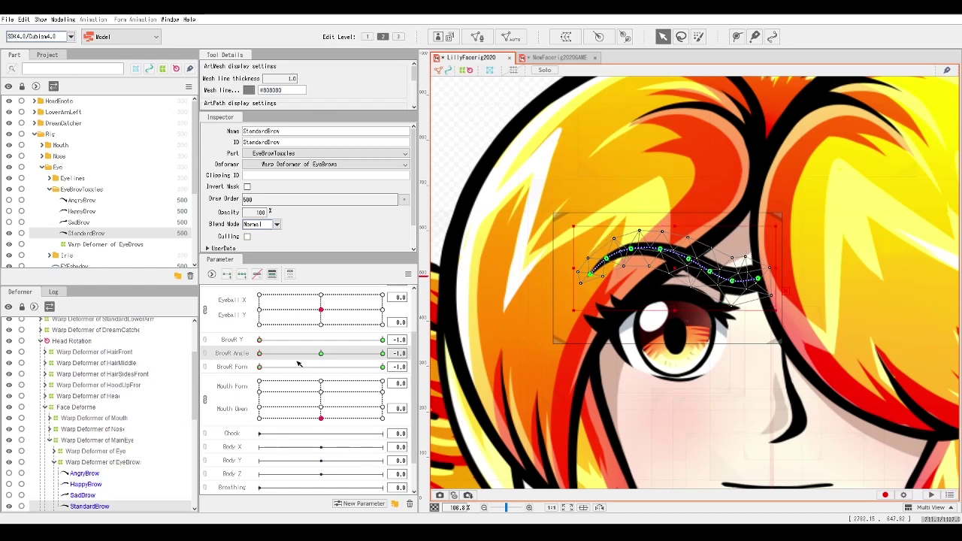
left_click(321, 353)
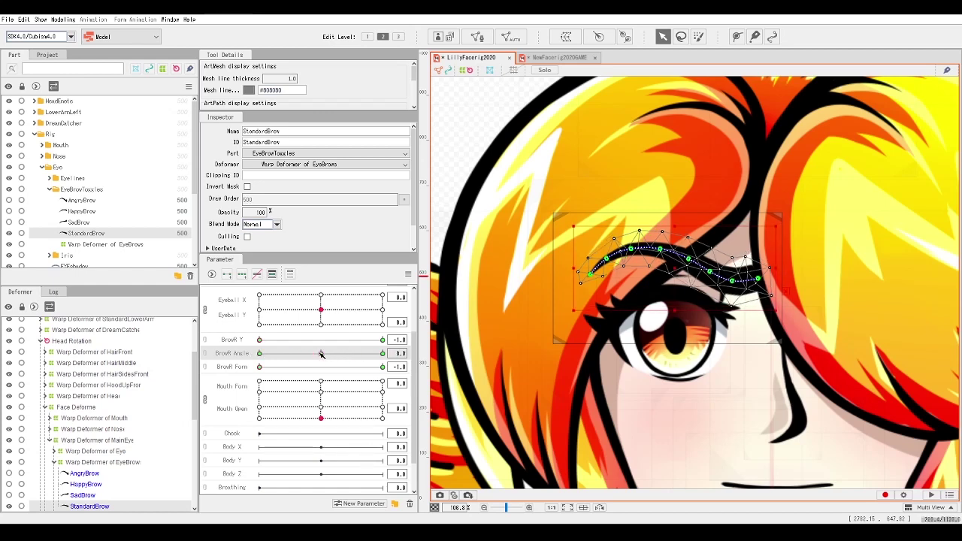
left_click(260, 354)
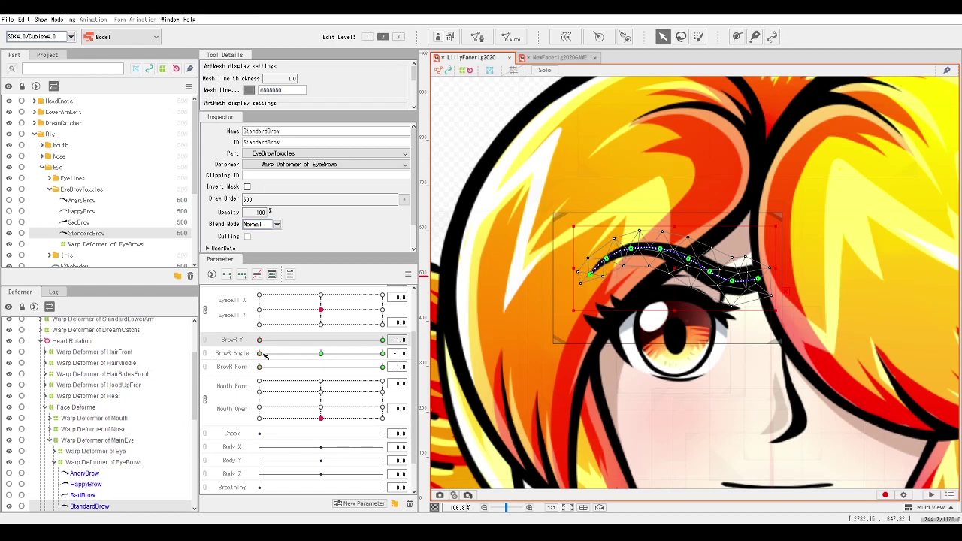
left_click(377, 357)
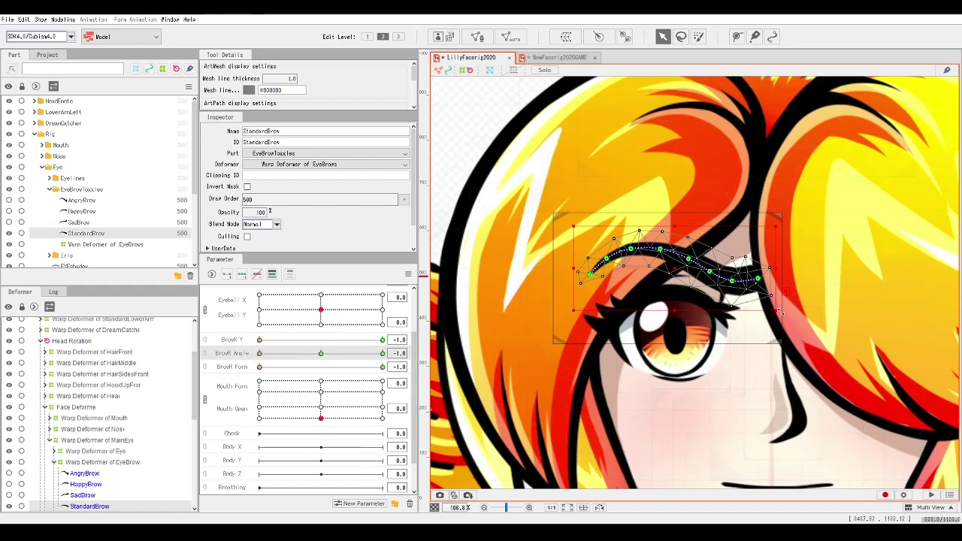
Rotate the lowered brow so its inner end tilts down at BrowR Angle -1.0, and shift it slightly towards the nose
left_click_drag(779, 314, 771, 323)
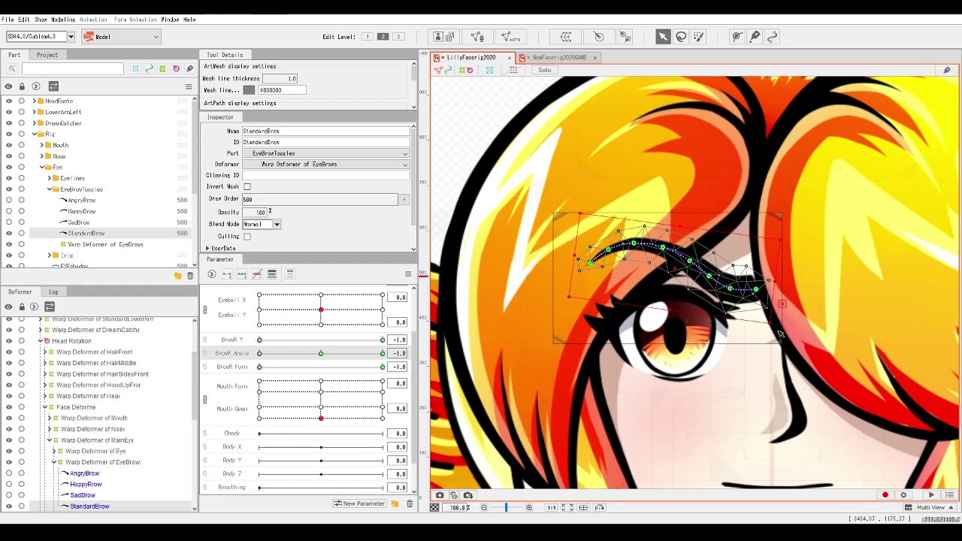
left_click_drag(677, 271, 682, 273)
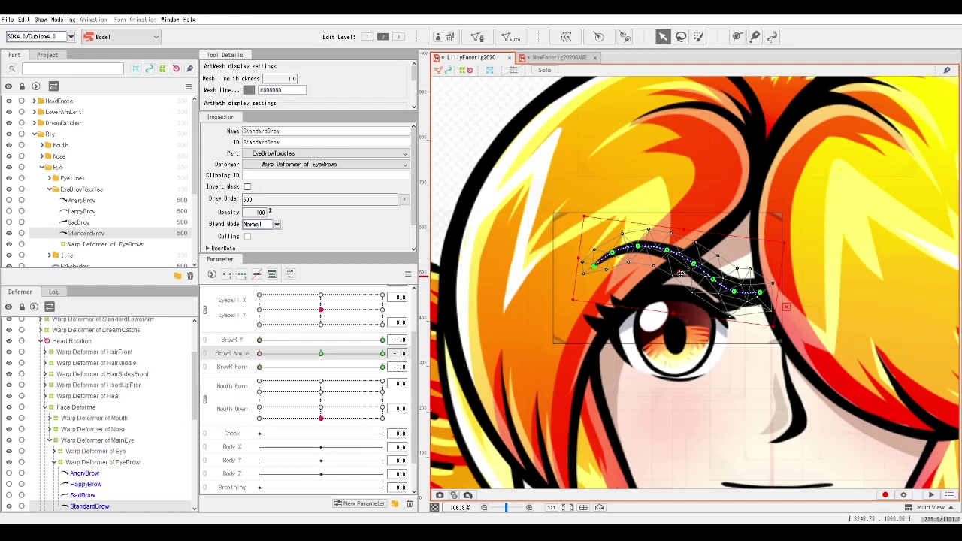
left_click_drag(261, 354, 237, 363)
Rotate the lowered brow so its inner end tilts up at BrowR Angle 1.0, and adjust its position slightly
left_click_drag(313, 363, 385, 356)
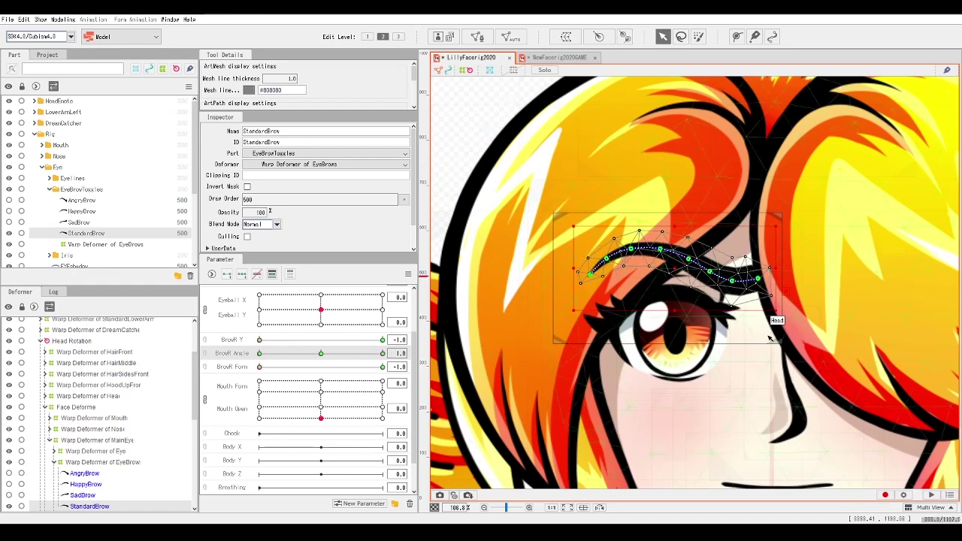
left_click_drag(778, 312, 777, 259)
left_click_drag(674, 270, 671, 271)
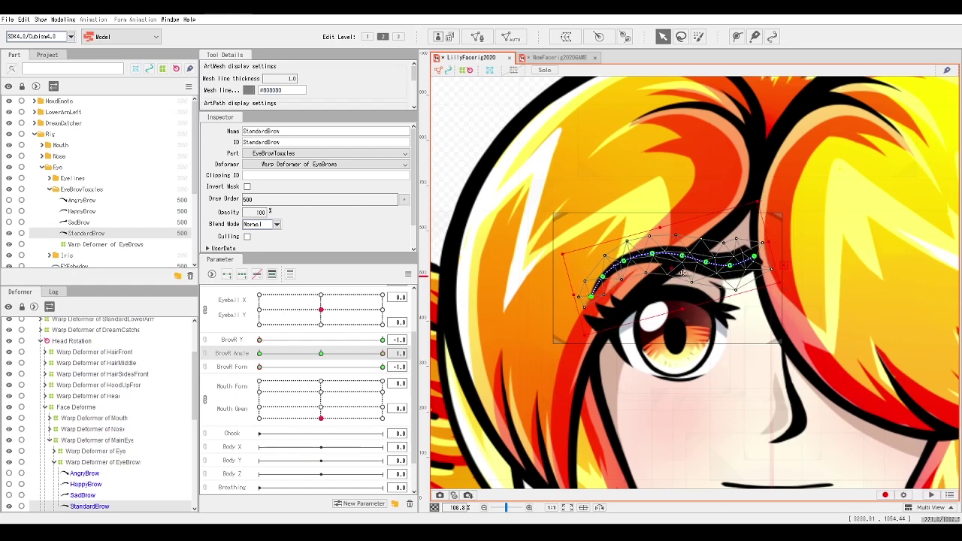
Compare the raised and lowered curved brow between BrowR Y 1.0 and -1.0, with BrowR Angle 0.0 and BrowR Form -1.0
left_click_drag(260, 340, 382, 340)
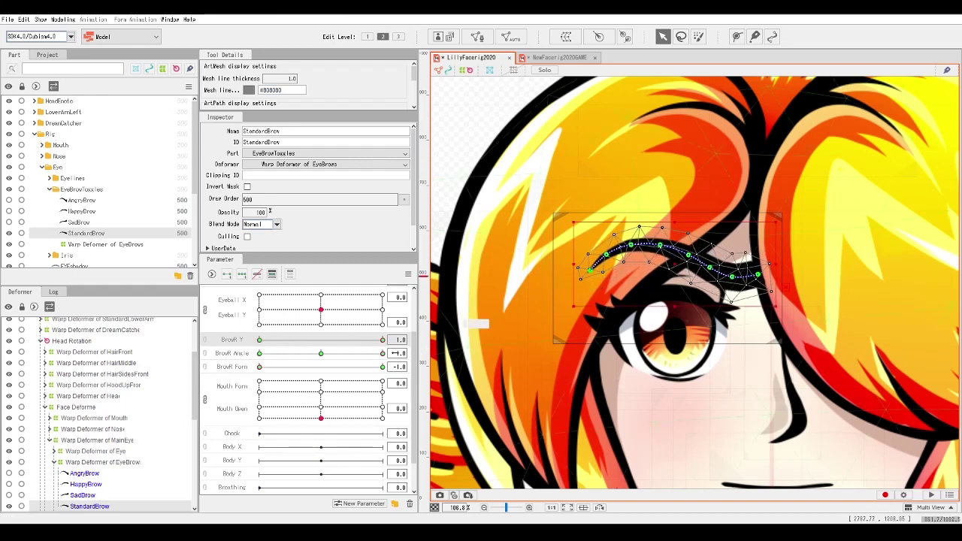
left_click(335, 358)
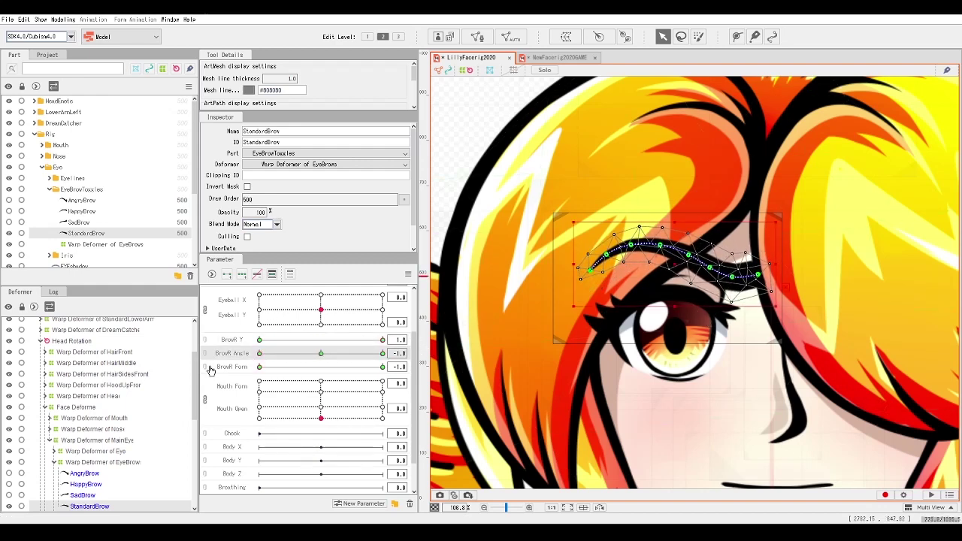
left_click_drag(364, 368, 305, 365)
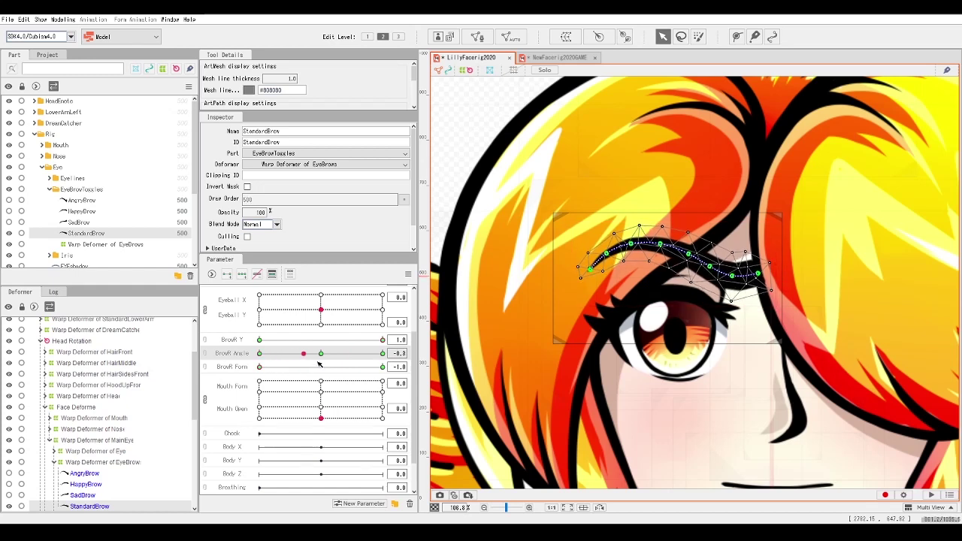
left_click(322, 354)
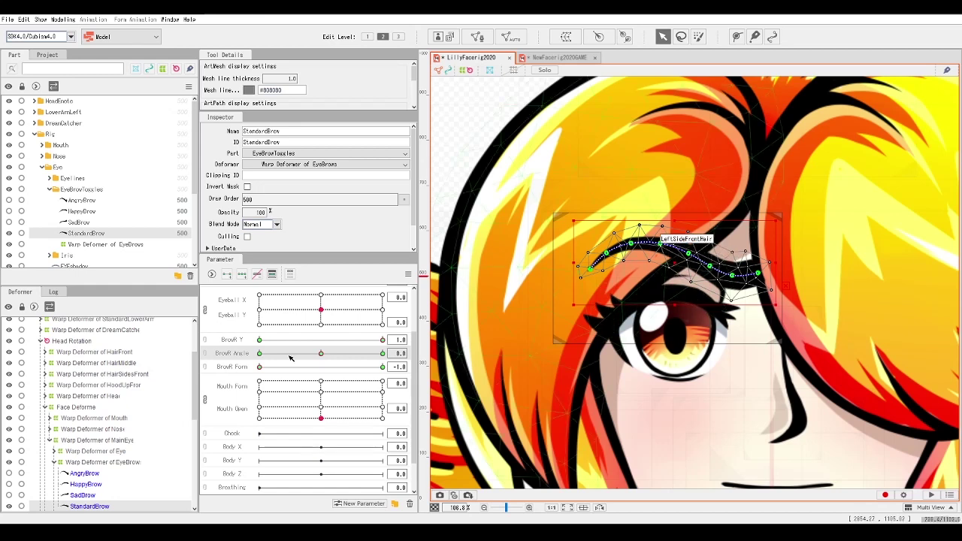
left_click_drag(286, 339, 252, 347)
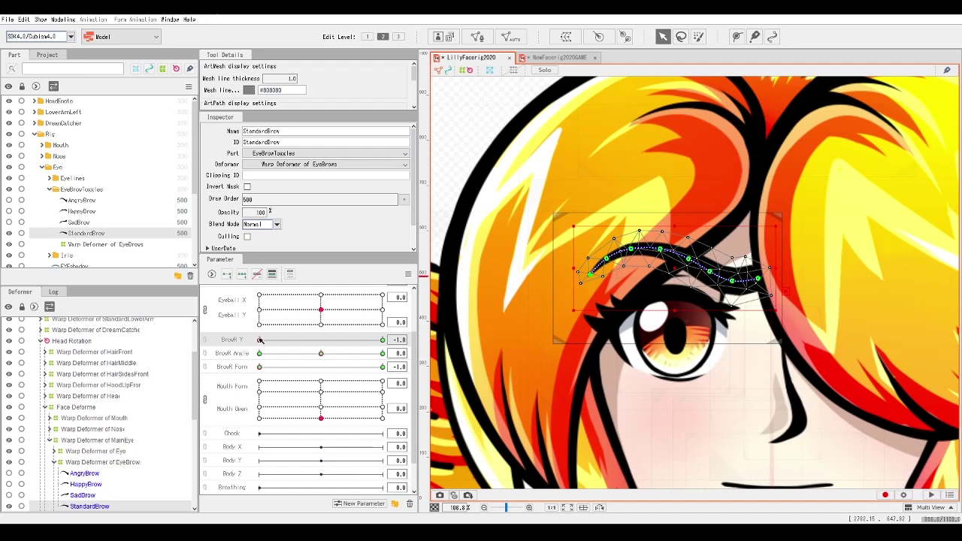
left_click_drag(268, 341, 419, 339)
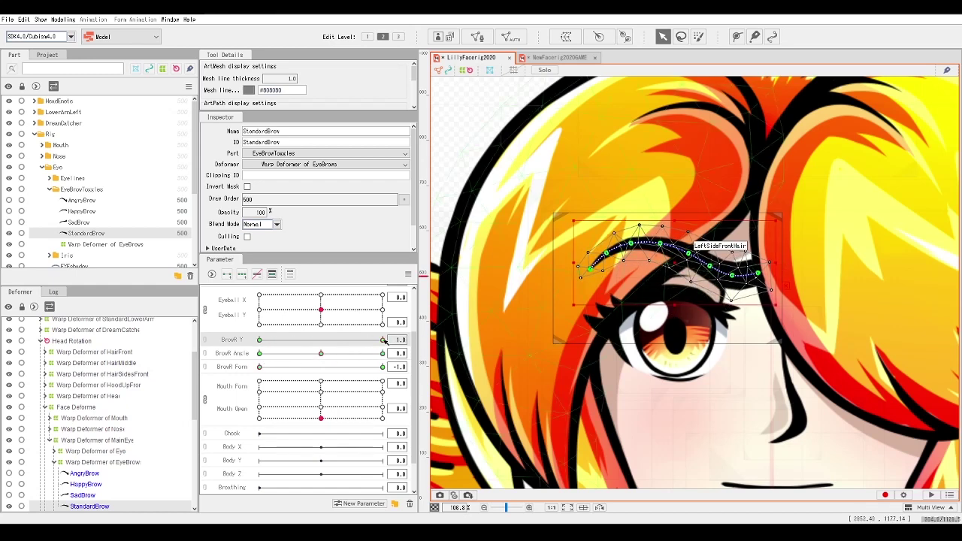
left_click(322, 355)
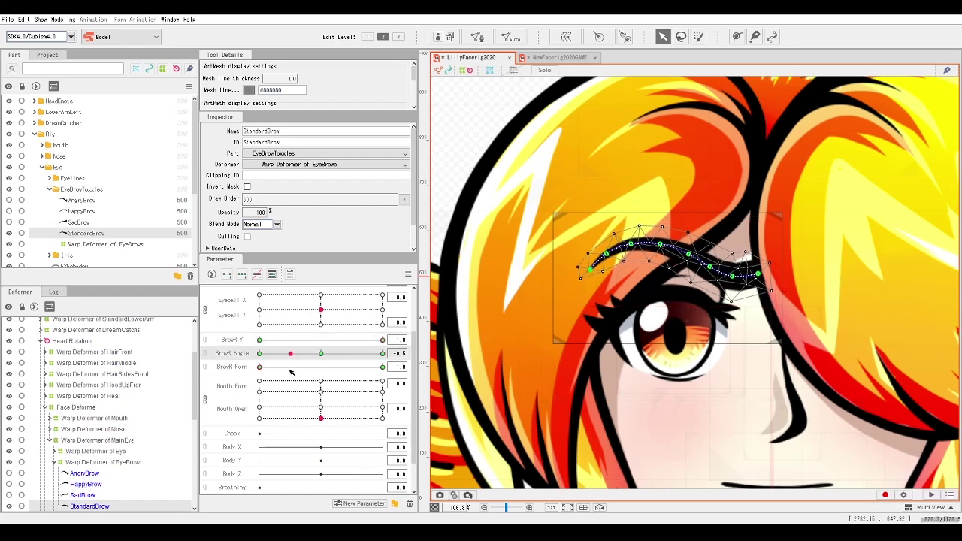
mouse_move(322, 355)
left_mouse_down()
mouse_move(346, 353)
mouse_move(322, 354)
left_mouse_up()
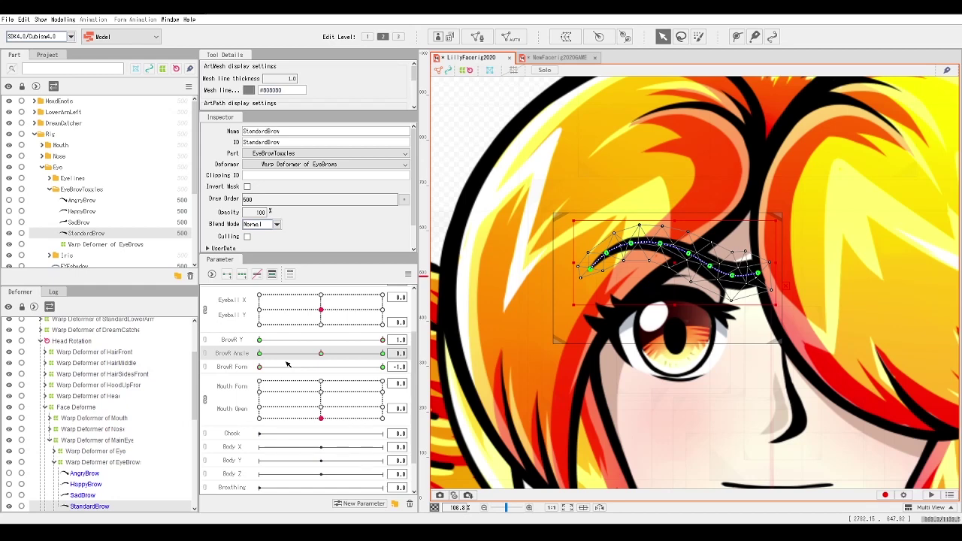
Examine the raised curved brow at BrowR Angle -1.0, 1.0 and 0.0, and compare it with BrowR Y -1.0 at BrowR Angle 0.0
left_click(259, 353)
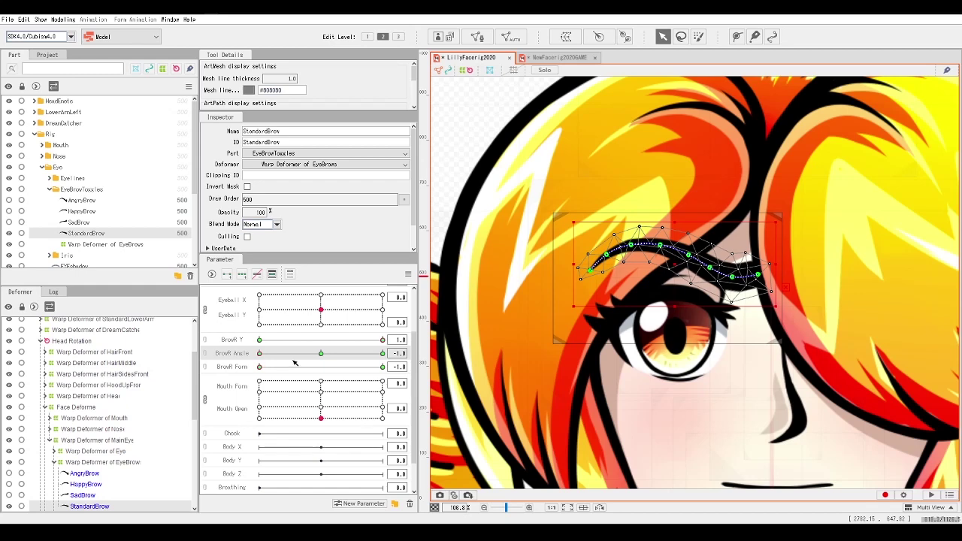
left_click(383, 353)
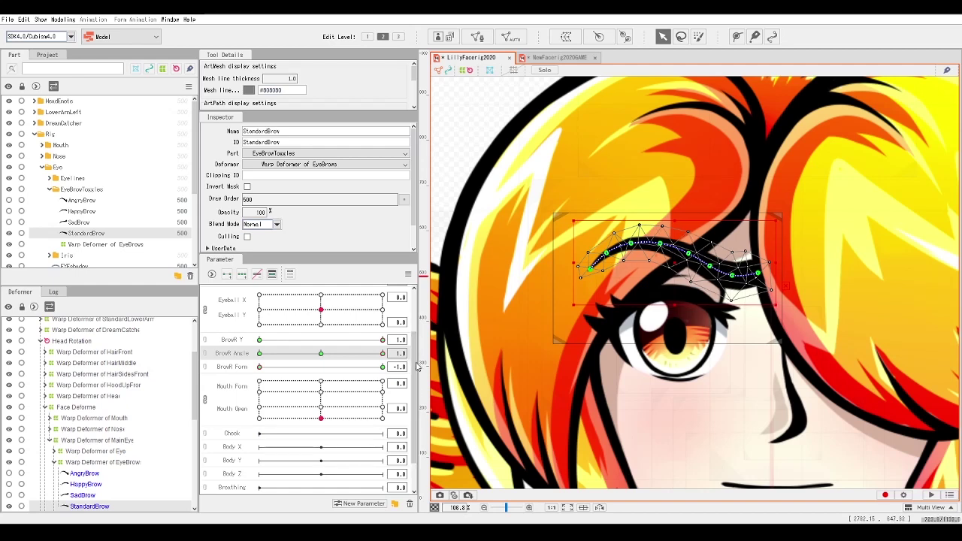
left_click(321, 353)
left_click(311, 353)
left_click(327, 354)
left_click(321, 354)
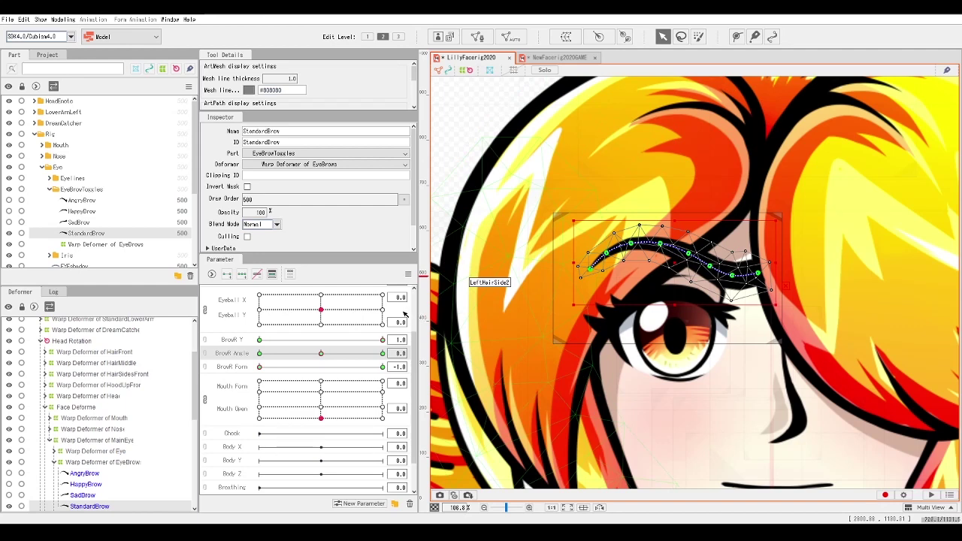
left_click(259, 340)
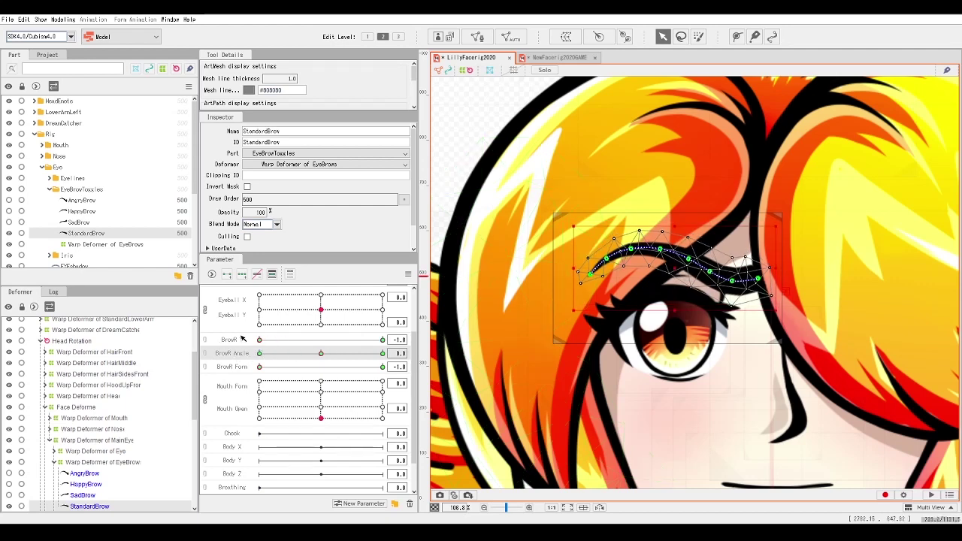
left_click(321, 352)
left_click_drag(215, 368, 315, 365)
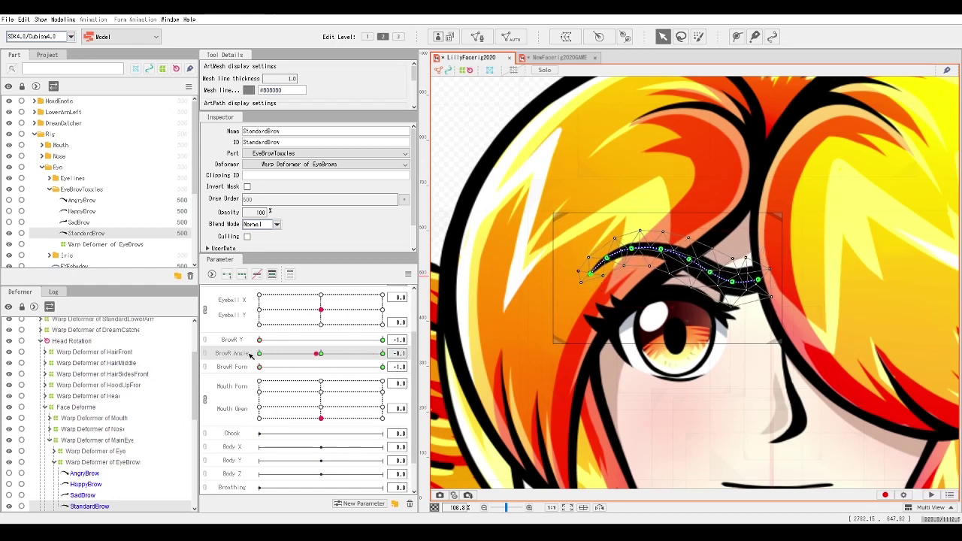
left_click(320, 354)
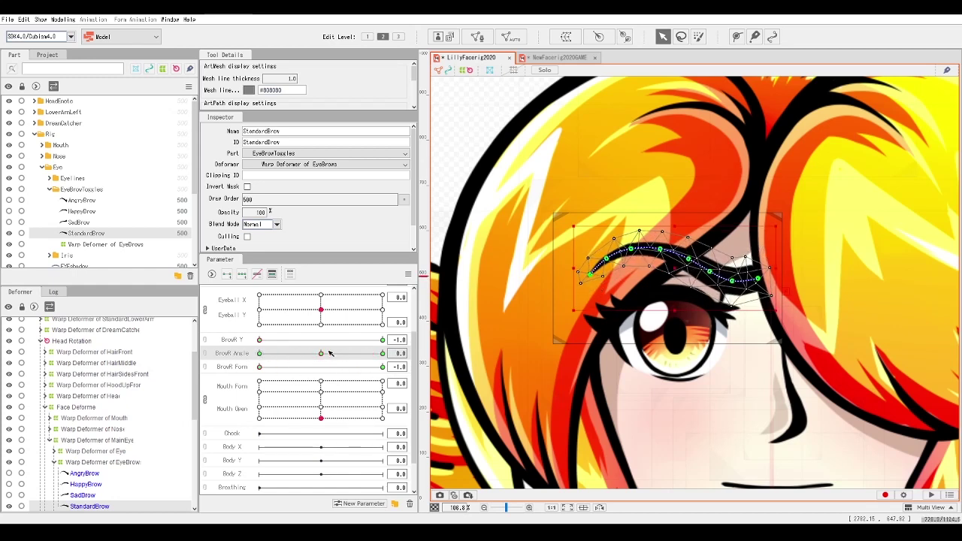
At BrowR Y 1.0 and BrowR Angle -1.0, rotate the curved brow so its inner end tilts down and shift it slightly towards the nose
left_click_drag(344, 342, 413, 357)
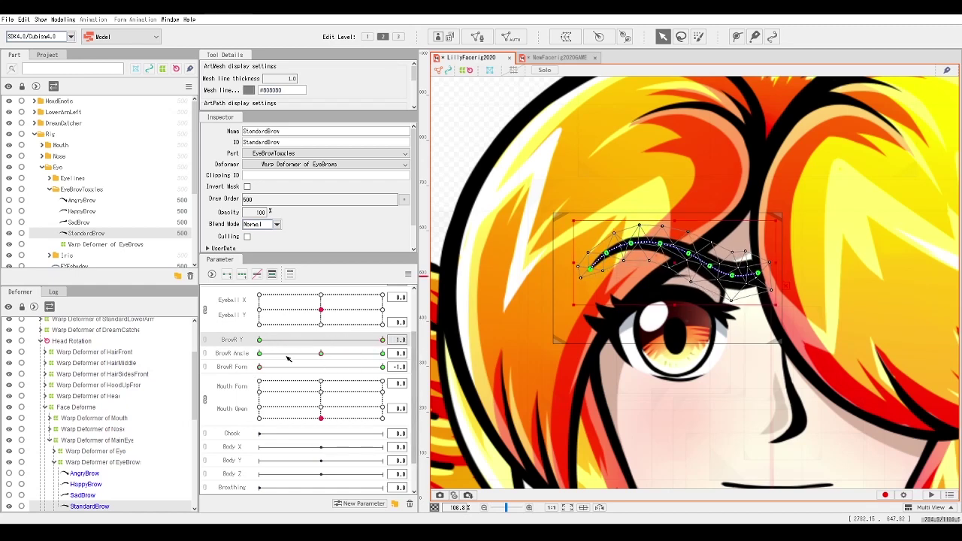
left_click(260, 355)
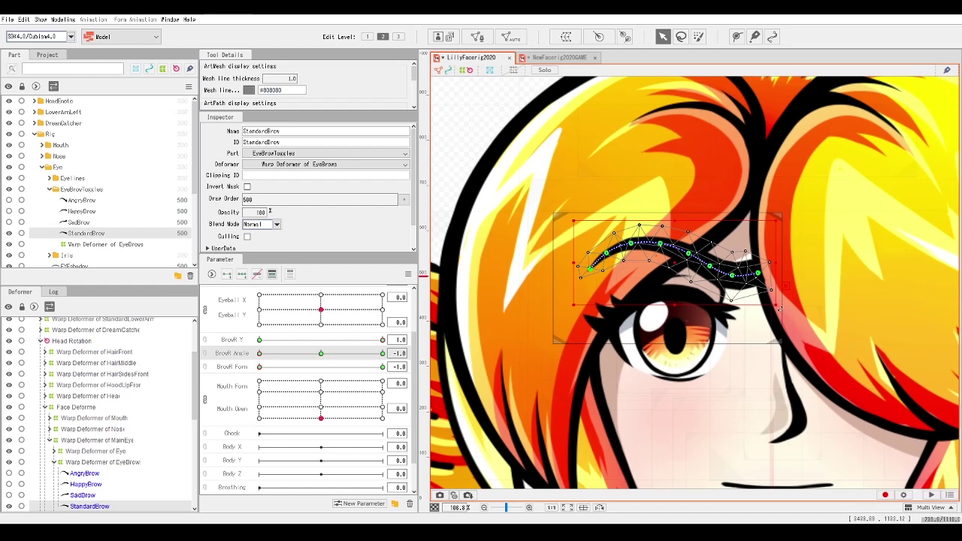
left_click_drag(781, 309, 779, 328)
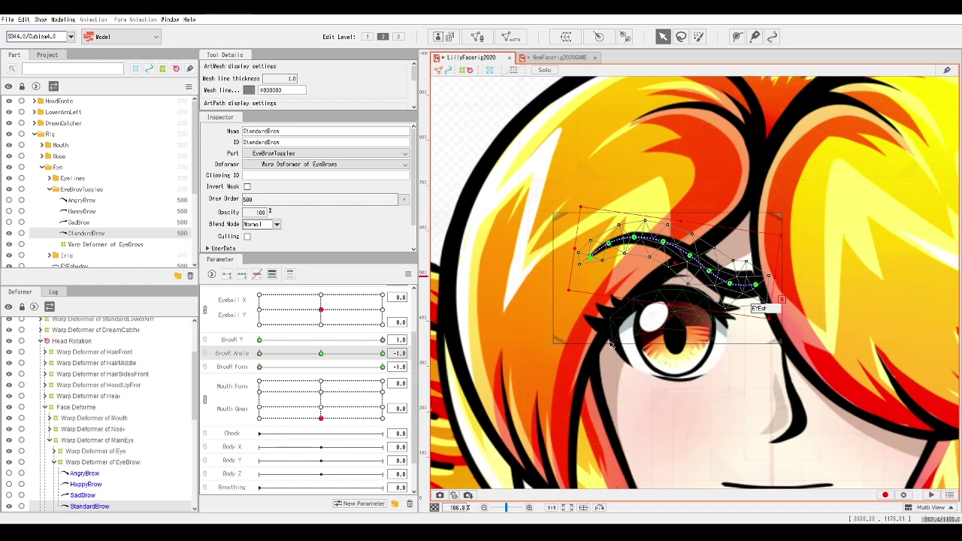
left_click_drag(675, 264, 678, 264)
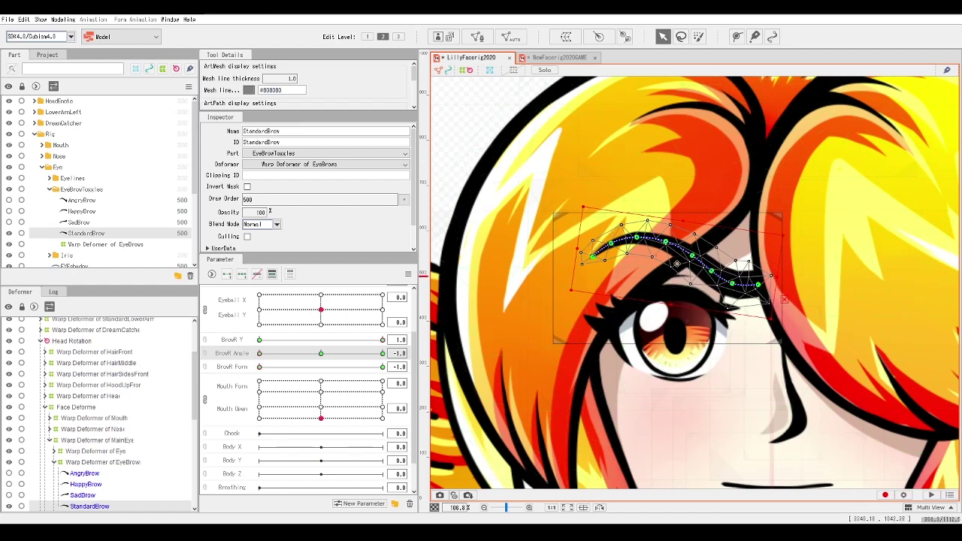
left_click(263, 354)
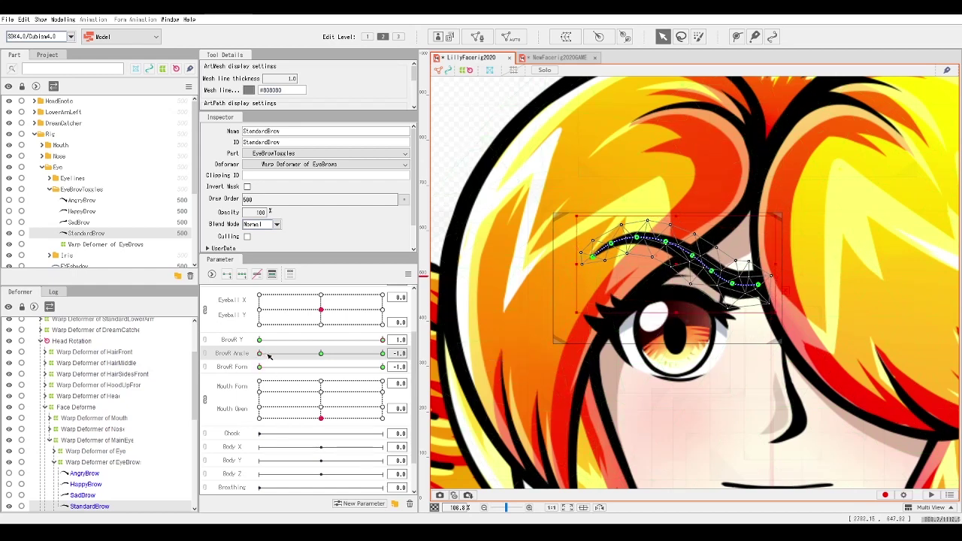
At BrowR Y 1.0 and BrowR Angle 1.0, rotate the curved brow so its inner end tilts up and shift it slightly away from the nose
left_click_drag(240, 374, 411, 367)
left_click_drag(780, 308, 788, 283)
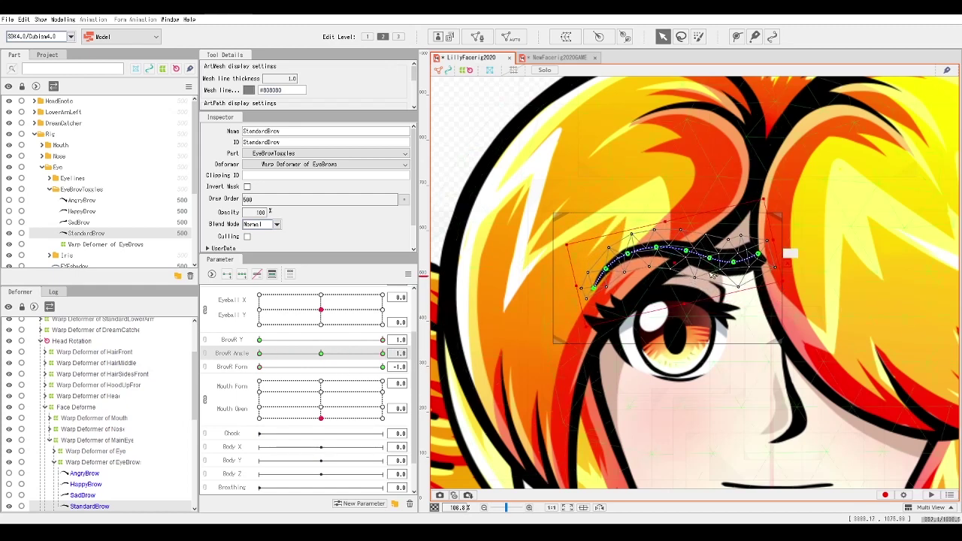
left_click_drag(675, 263, 670, 263)
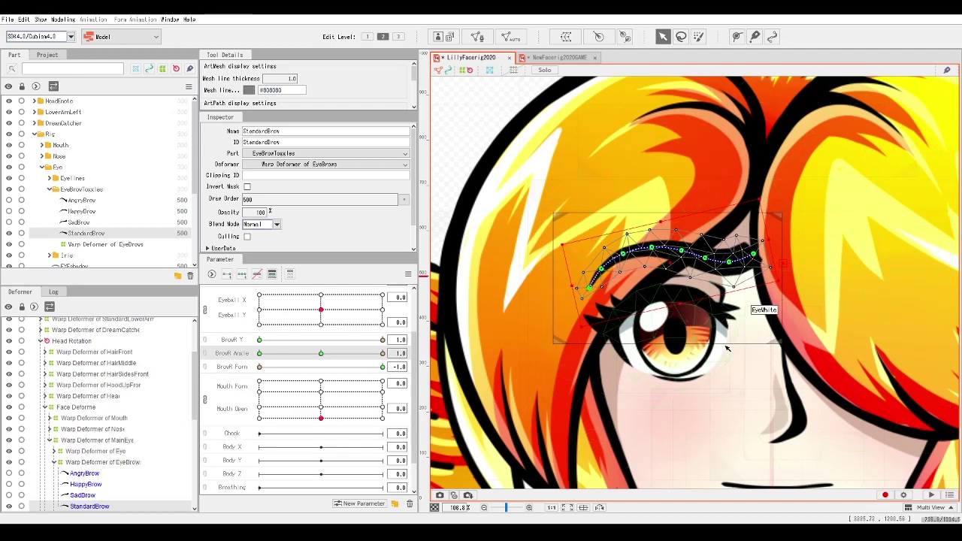
Check the brow's movement between BrowR Form -1.0 and 1.0 at different BrowR Angle and BrowR Y values
left_click(233, 367)
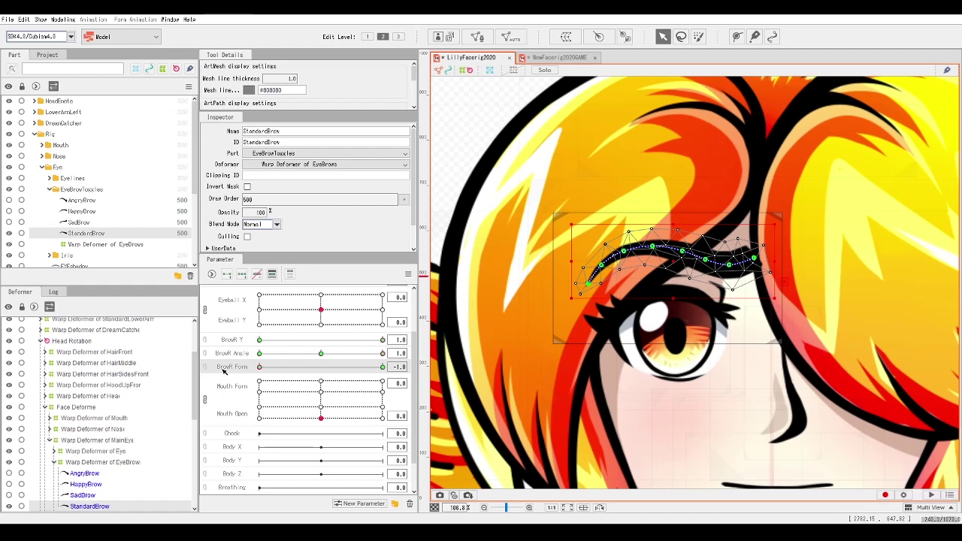
left_click_drag(259, 367, 224, 381)
left_click_drag(259, 367, 382, 367)
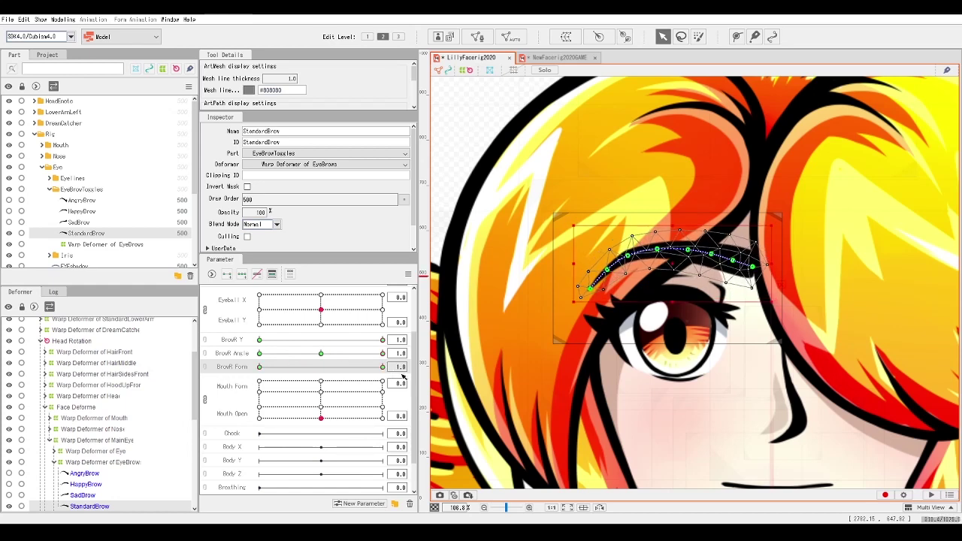
left_click_drag(383, 354, 321, 358)
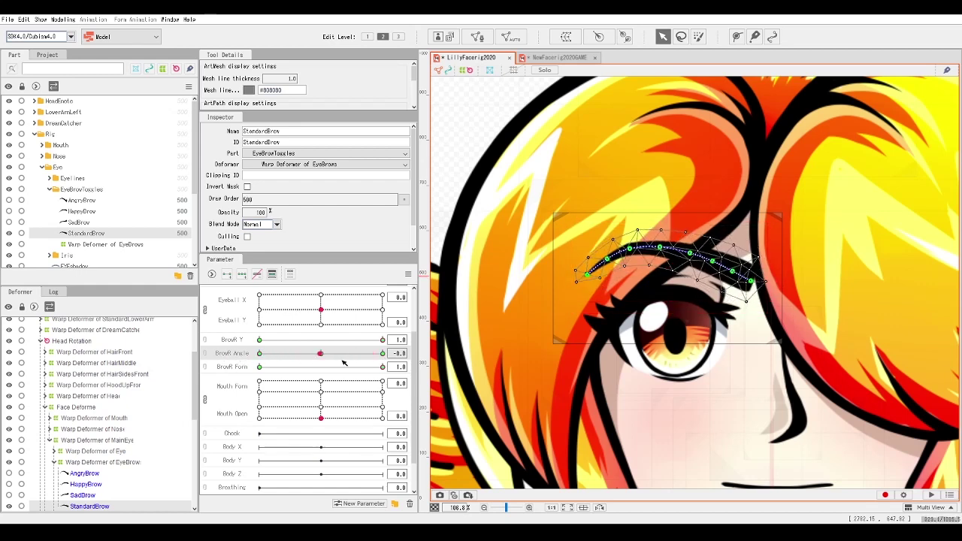
left_click(383, 354)
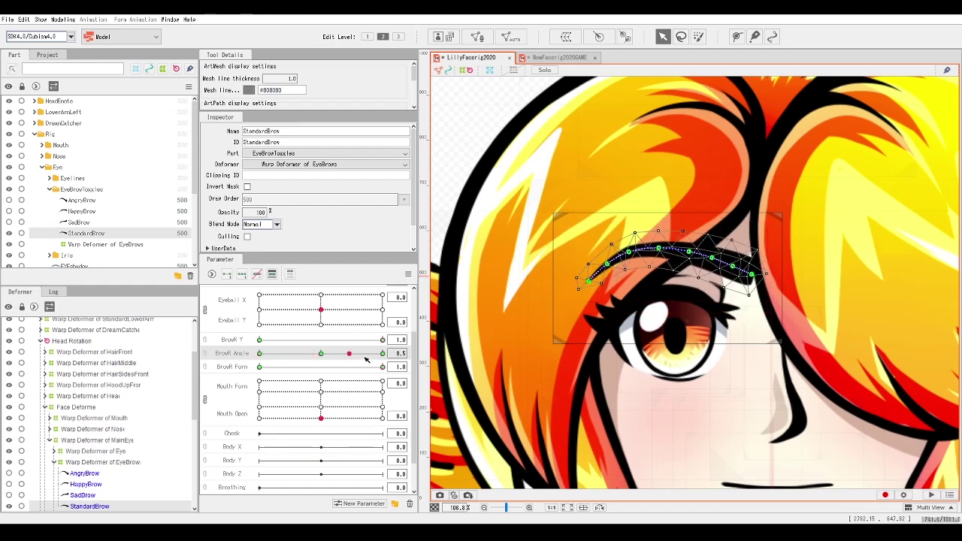
mouse_move(383, 342)
left_mouse_down()
mouse_move(225, 343)
mouse_move(228, 357)
left_mouse_up()
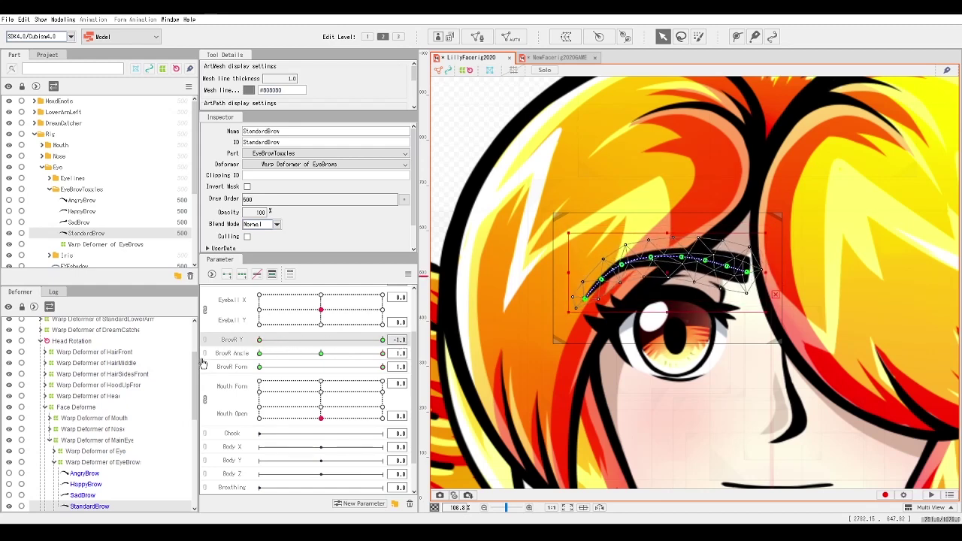
left_click_drag(380, 367, 186, 382)
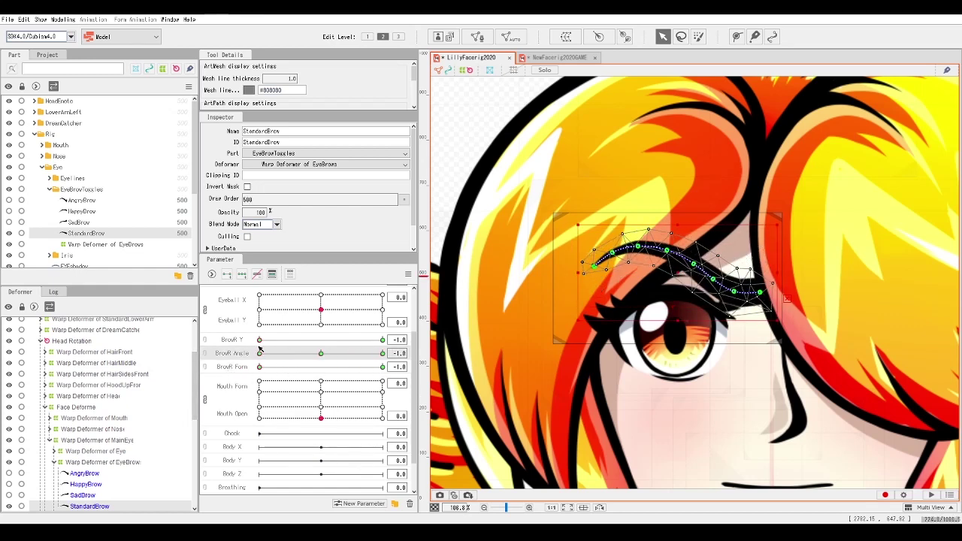
left_click_drag(260, 340, 321, 365)
Save the model, then pose the brow at BrowR Y 1.0, BrowR Angle 0.0 and BrowR Form 1.0 and view the whole character
key("ctrl+s")
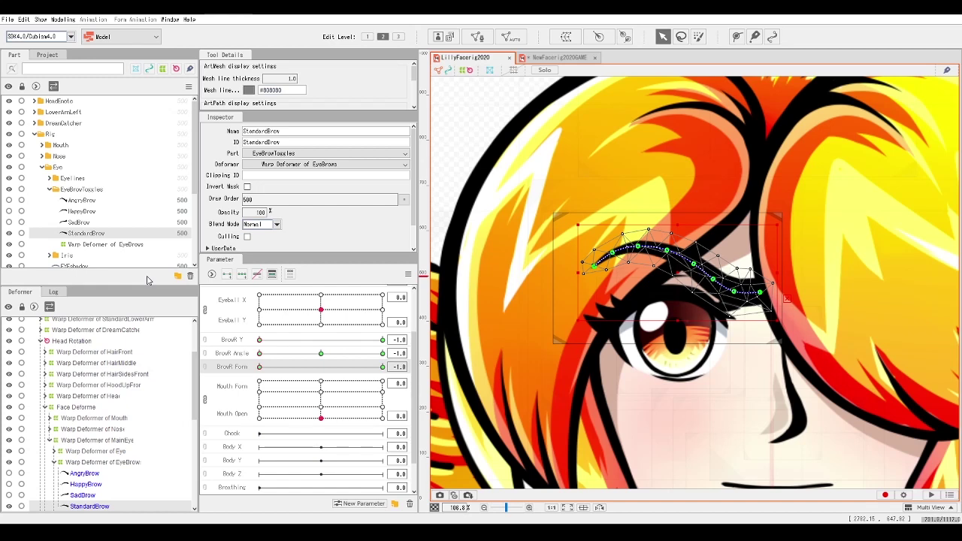
left_click(322, 354)
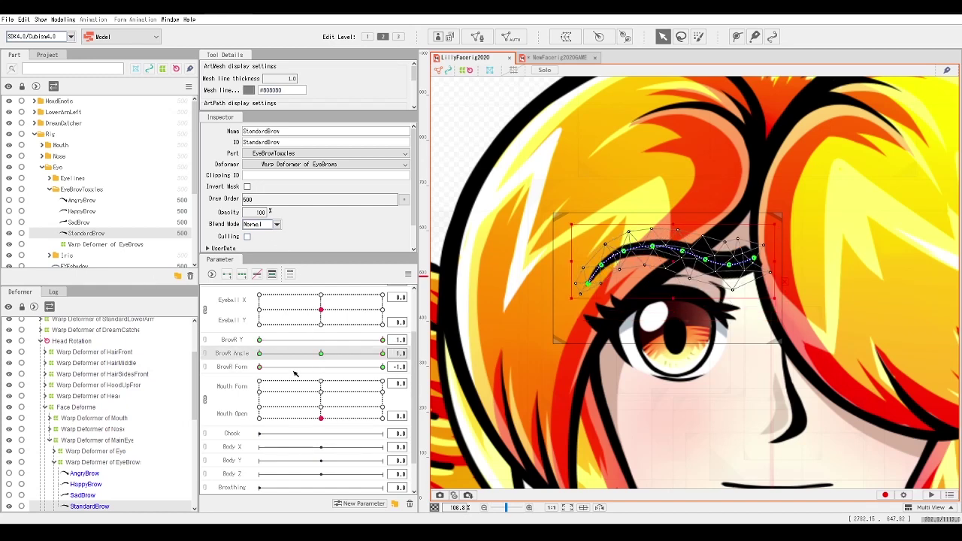
left_click_drag(296, 368, 391, 365)
left_click(322, 355)
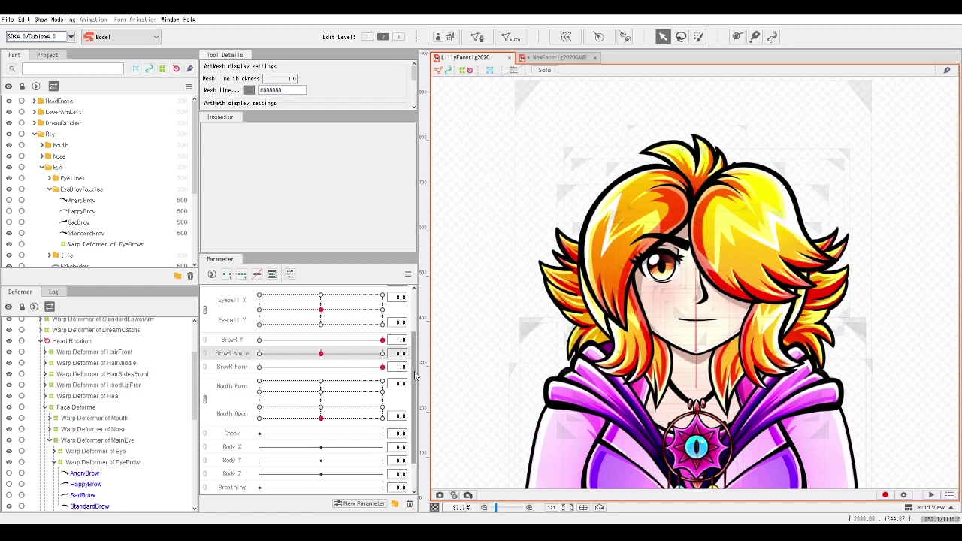
scroll(324, 376, "up", 3)
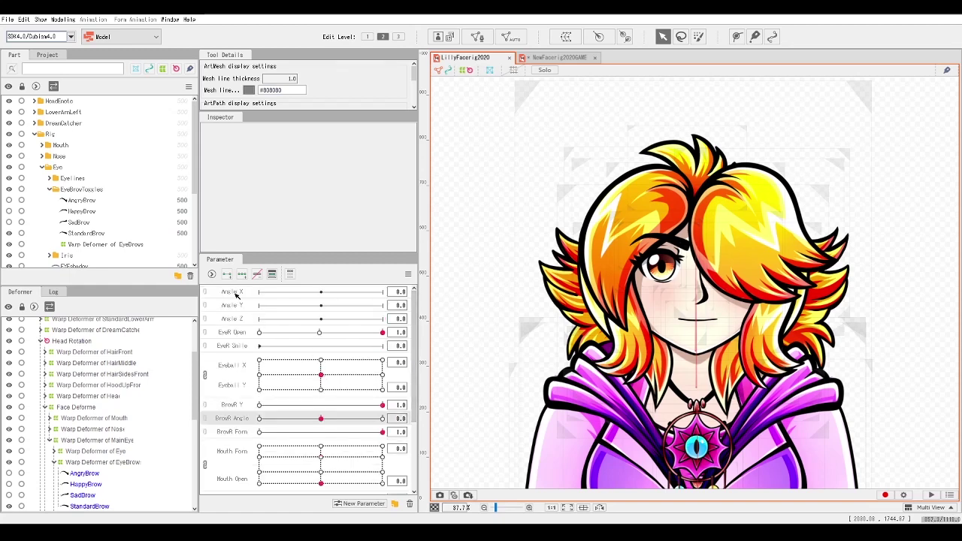